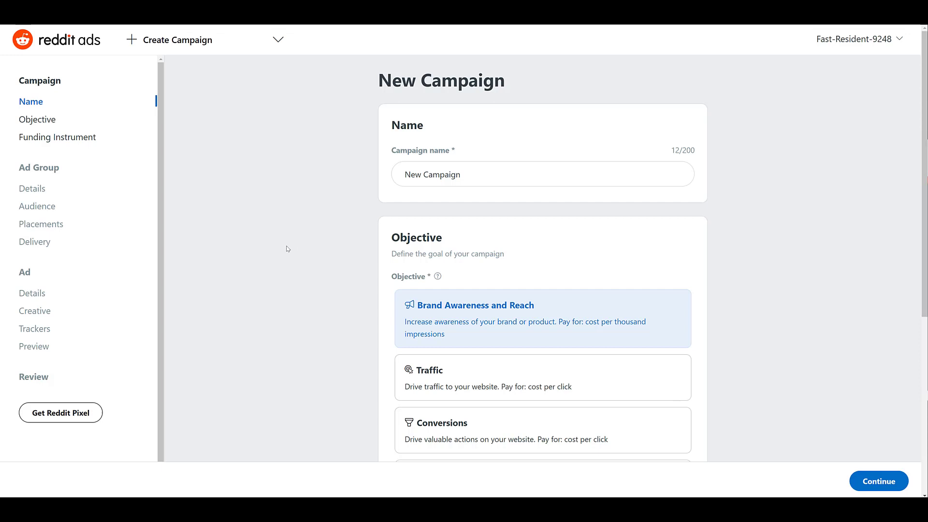
# Step: Pick App Installs as the campaign objective and continue to the New ad group page
pyautogui.scroll(-4, 287, 249)
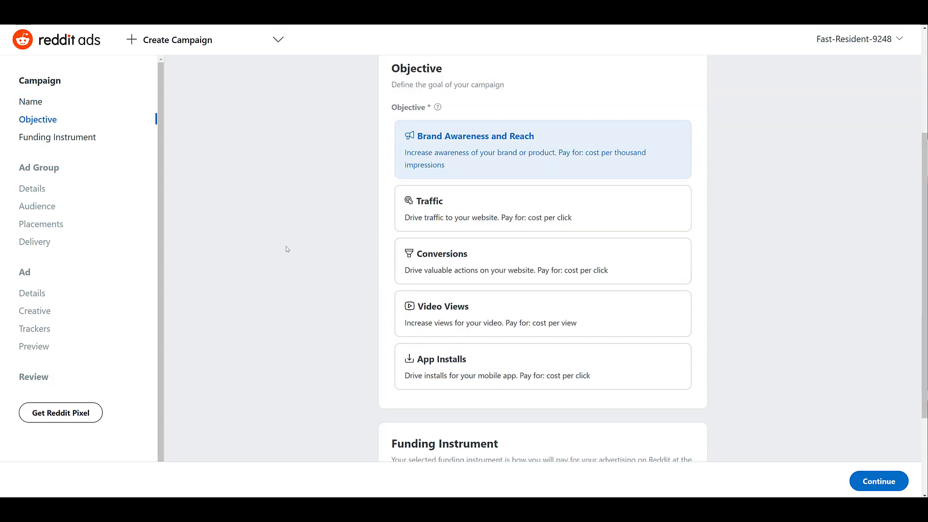
pyautogui.click(547, 365)
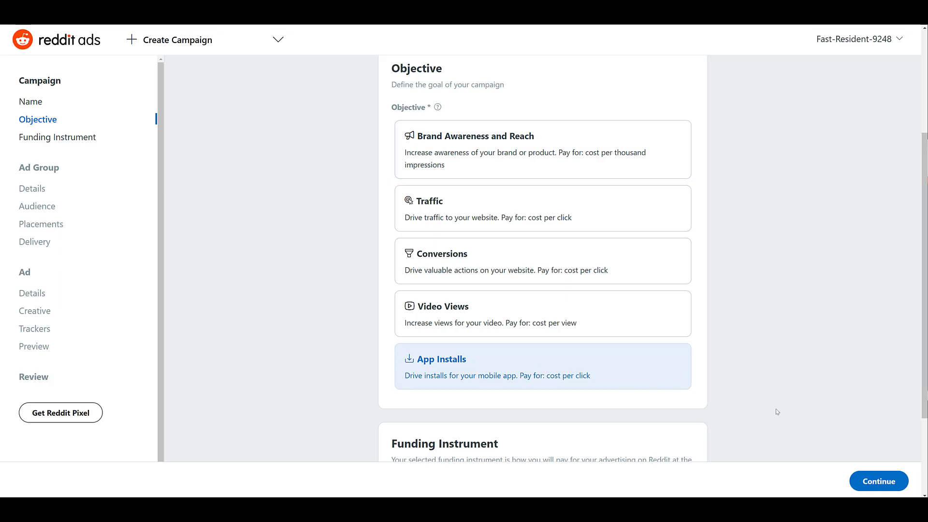
pyautogui.click(873, 482)
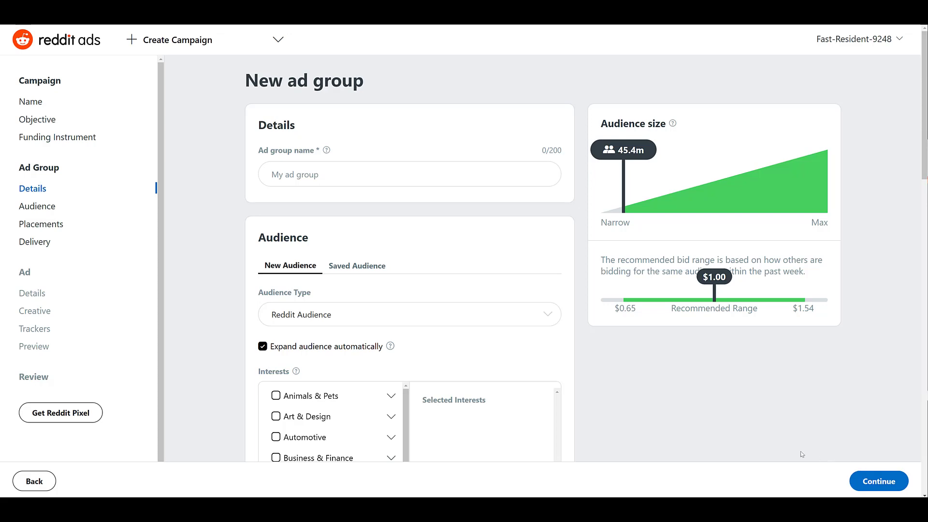
# Step: Drop the iOS 14 minimum and target Android devices with No Minimum version
pyautogui.scroll(-4, 697, 417)
pyautogui.scroll(-7, 697, 418)
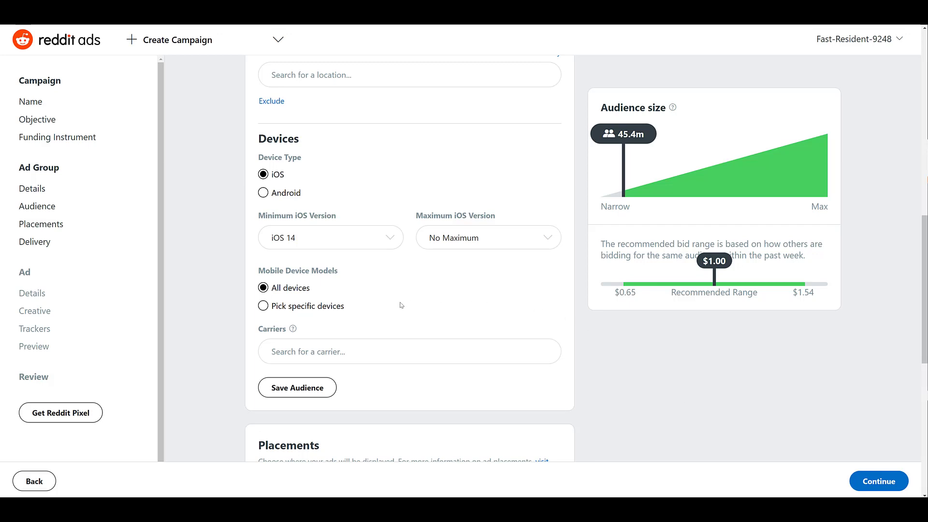
pyautogui.click(380, 238)
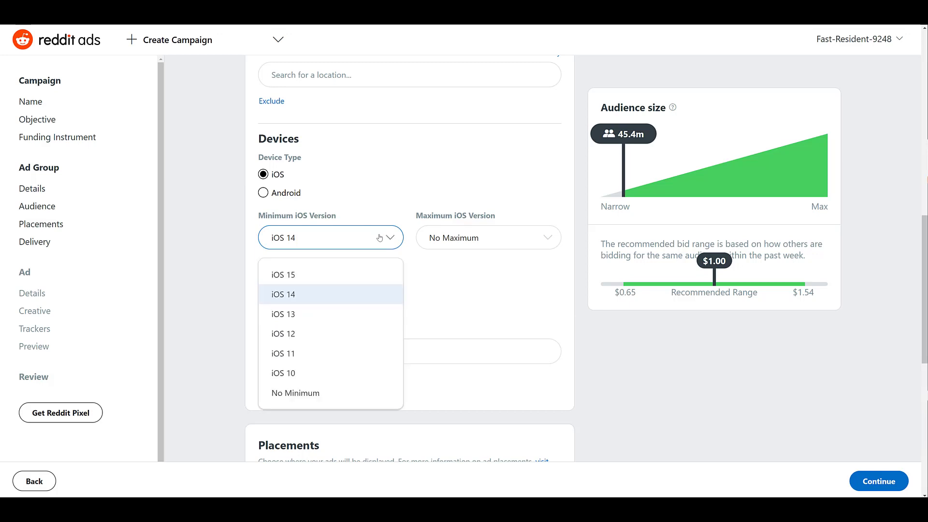
pyautogui.click(373, 393)
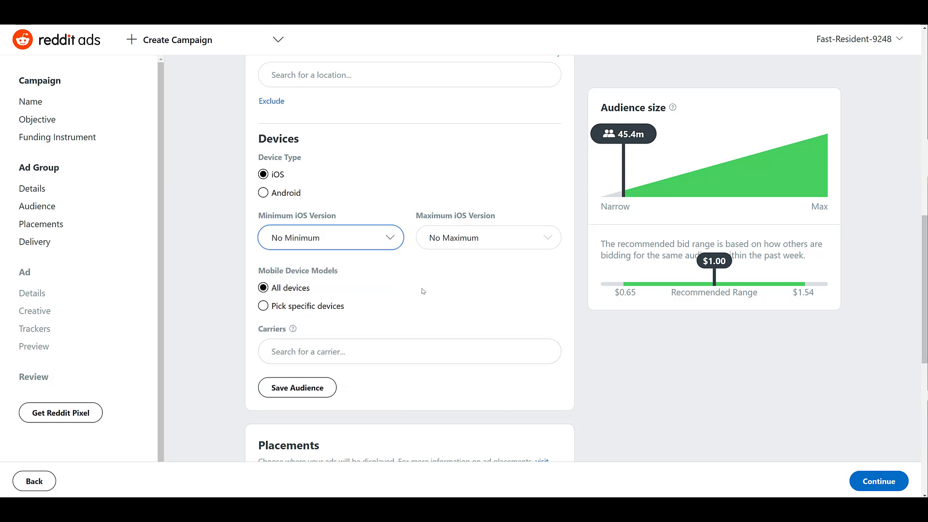
pyautogui.click(483, 248)
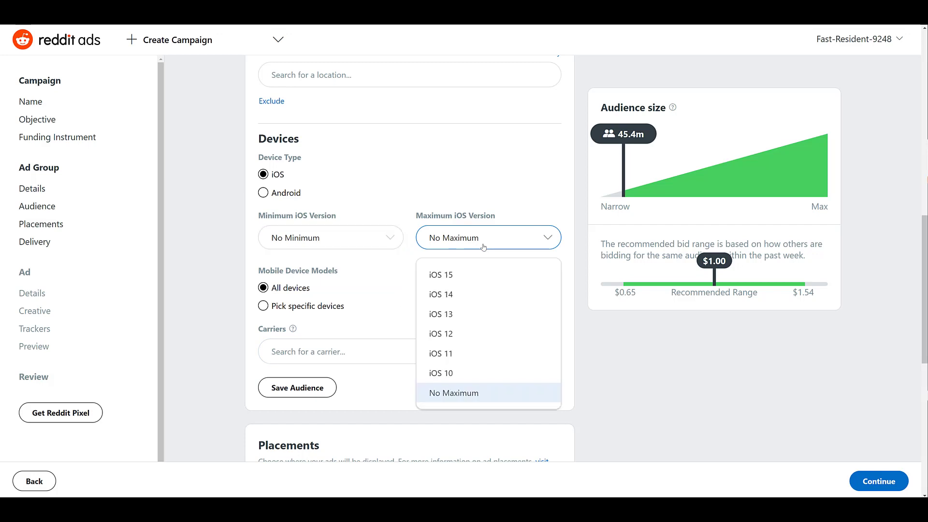
pyautogui.click(287, 194)
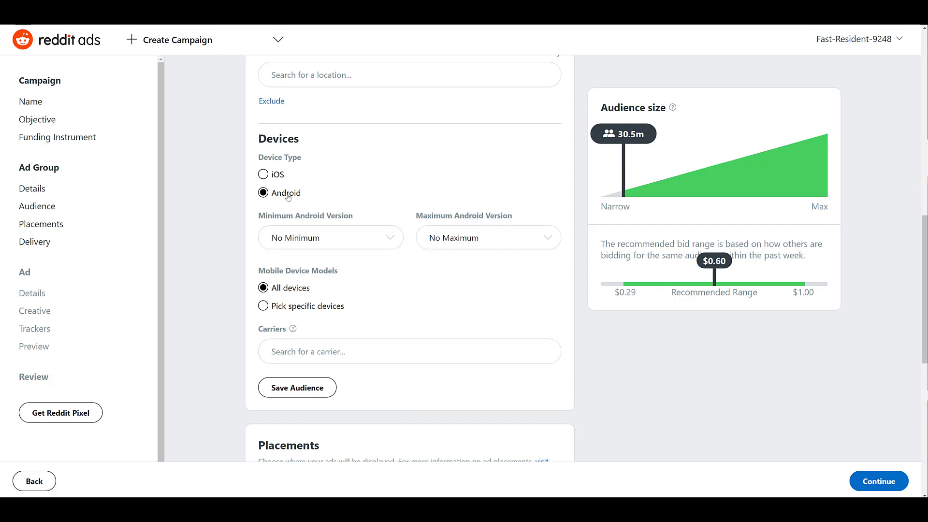
pyautogui.click(337, 238)
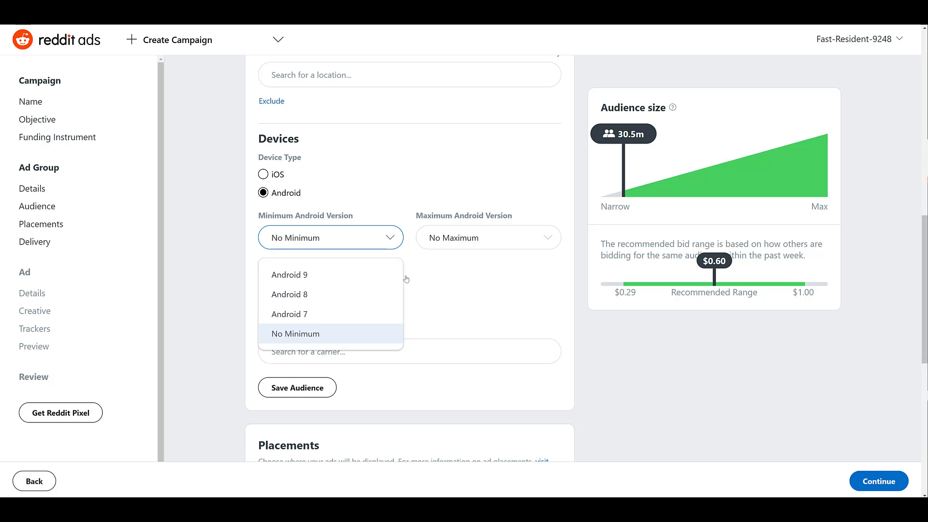
pyautogui.click(425, 286)
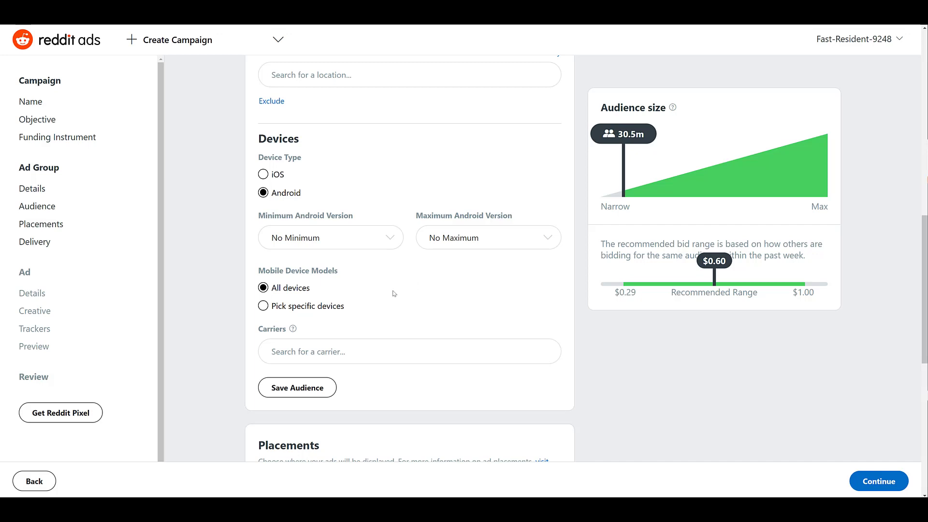
# Step: Choose specific devices: Microsoft Surface Duo, all Motorola, and all Nokia except Nokia 1.3
pyautogui.click(340, 310)
pyautogui.scroll(-2, 367, 300)
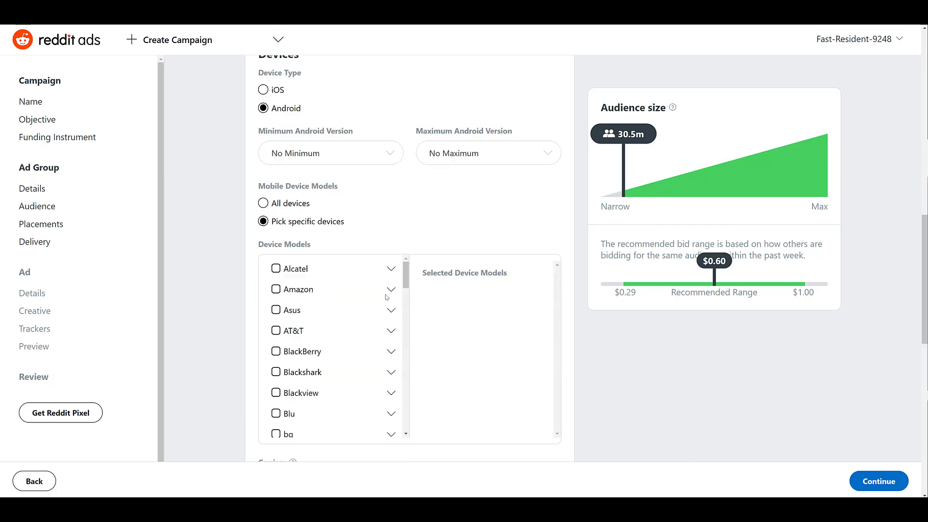
pyautogui.scroll(-1, 386, 290)
pyautogui.moveTo(405, 280); pyautogui.dragTo(406, 351)
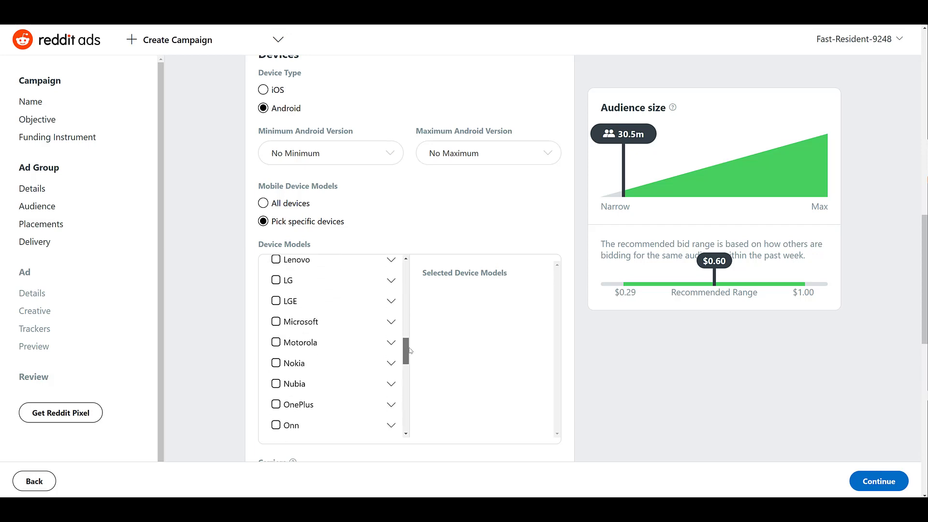
pyautogui.click(393, 322)
pyautogui.click(392, 281)
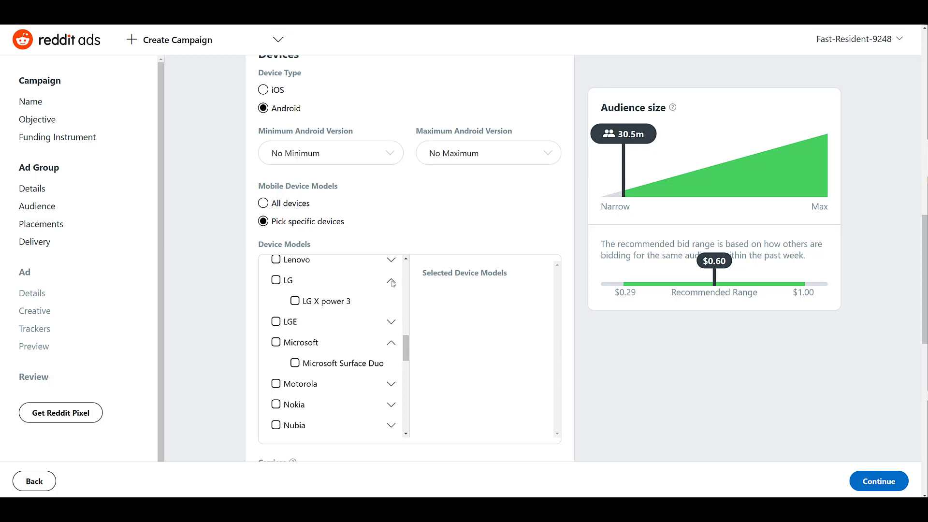
pyautogui.click(295, 363)
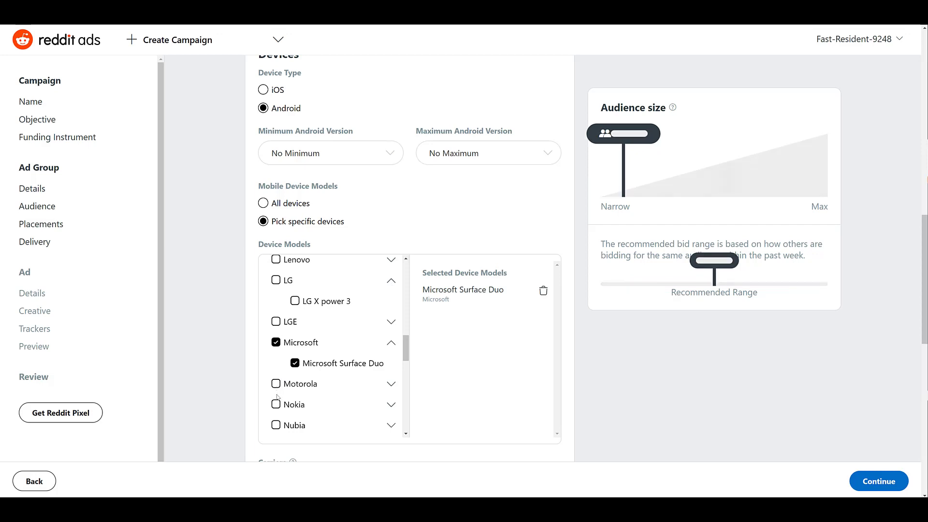
pyautogui.click(276, 384)
pyautogui.click(276, 404)
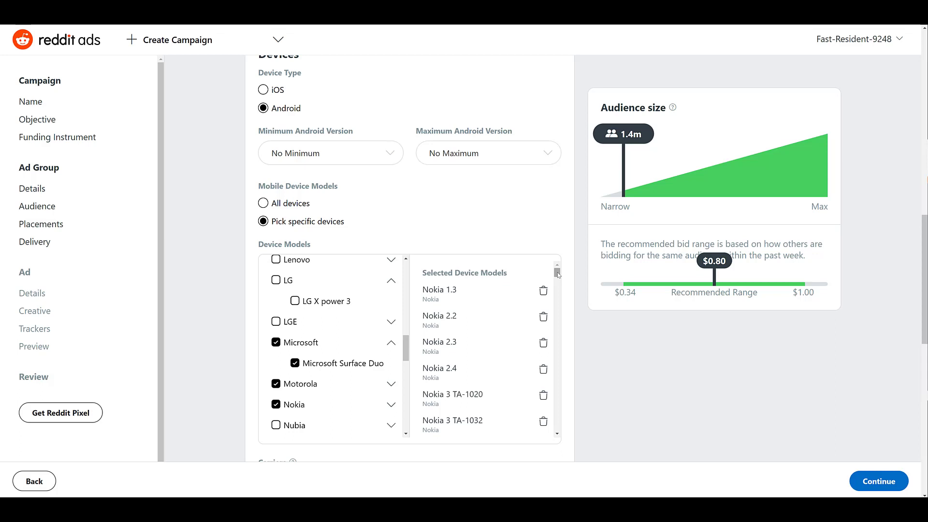
pyautogui.click(543, 292)
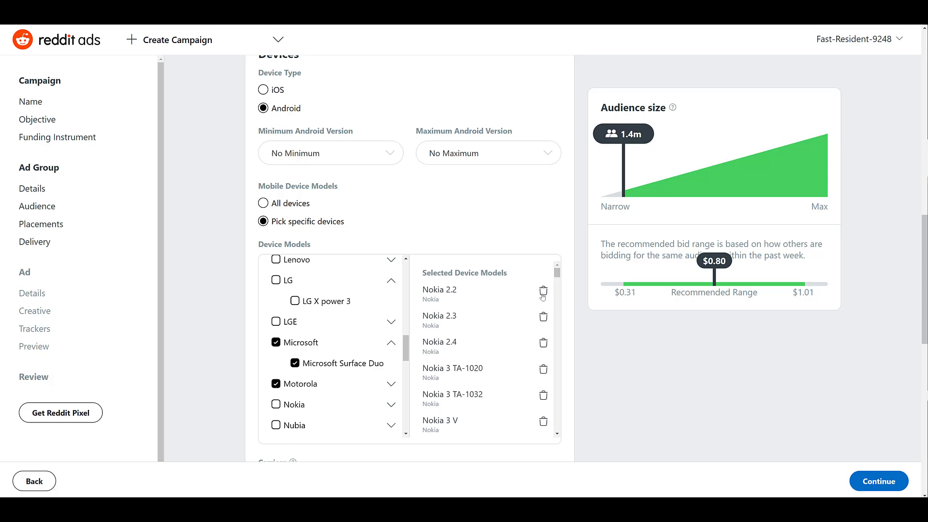
pyautogui.click(392, 406)
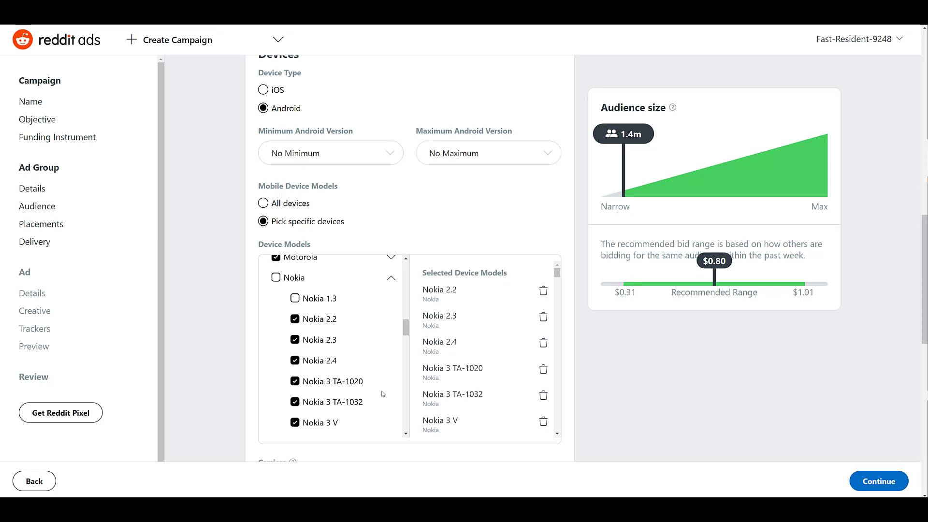
# Step: Add AT&T Wireless (US) as the ad group's carrier target
pyautogui.scroll(-1, 382, 394)
pyautogui.scroll(-2, 484, 396)
pyautogui.scroll(-3, 601, 407)
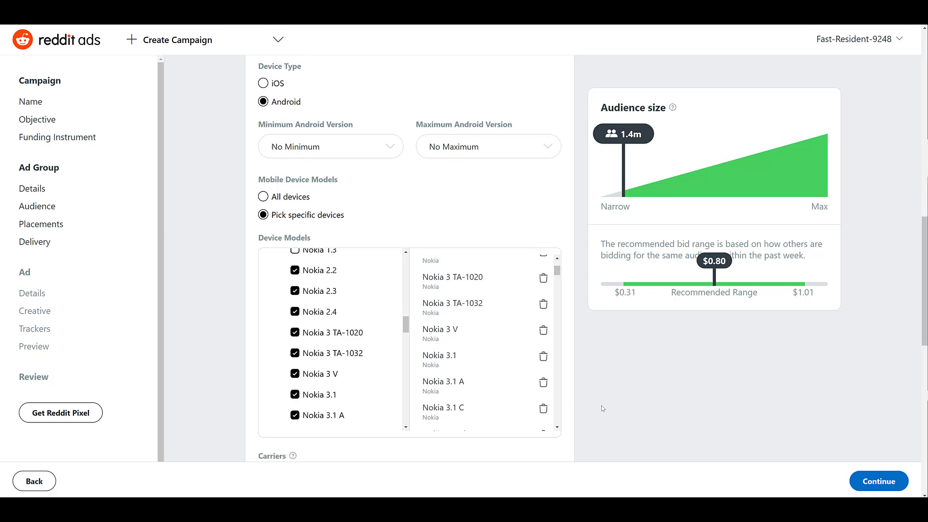
pyautogui.scroll(-1, 602, 408)
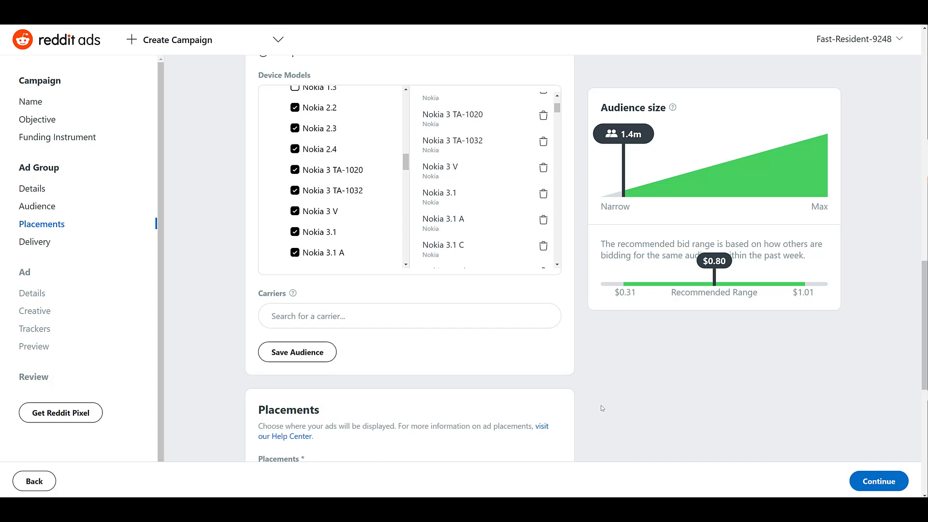
pyautogui.click(464, 316)
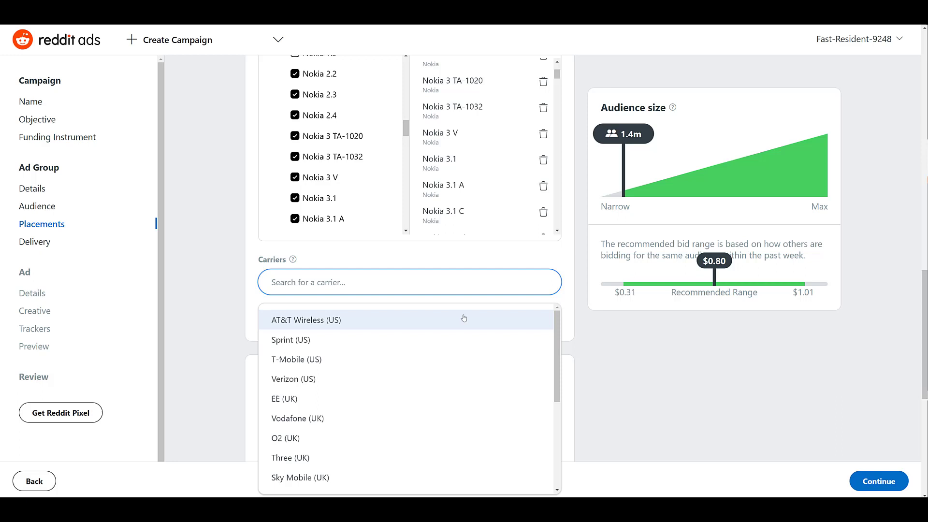
pyautogui.click(463, 319)
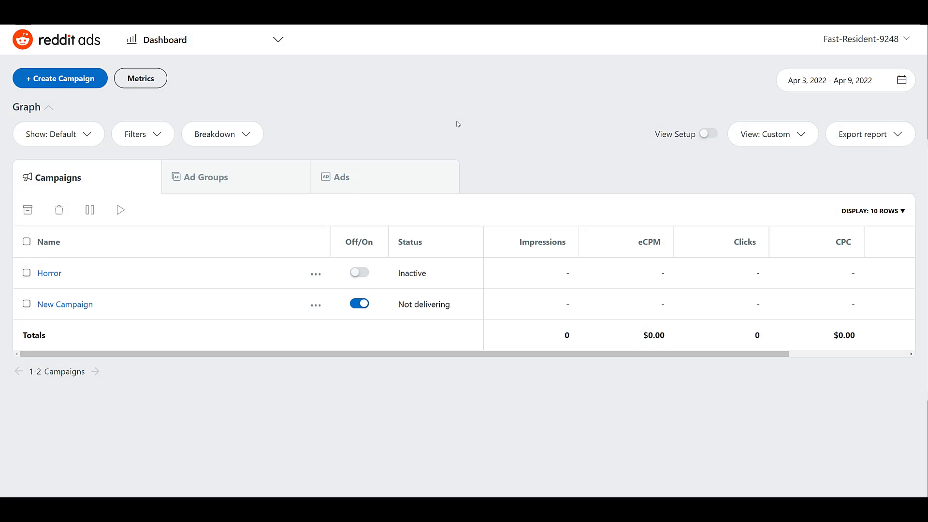
# Step: Switch to Audience Manager from the Dashboard menu to view the empty Audience Library
pyautogui.click(283, 41)
pyautogui.click(266, 208)
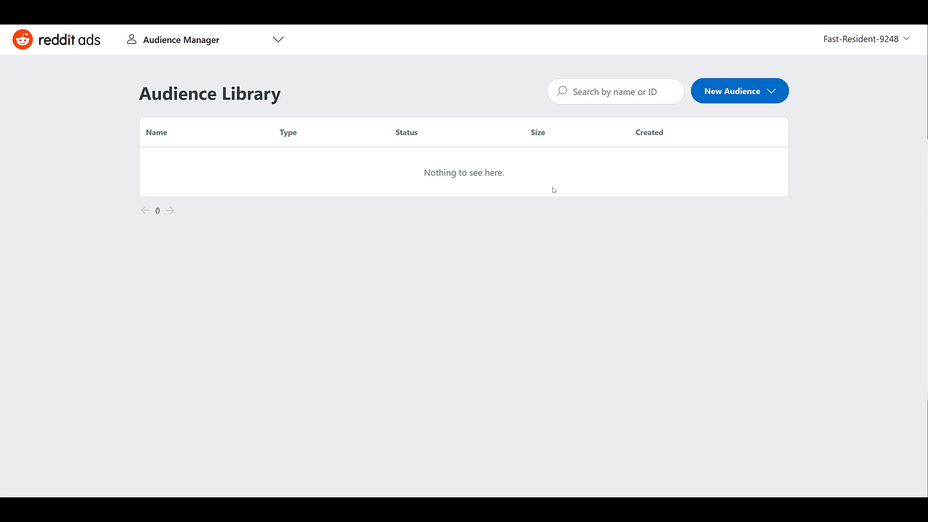
# Step: Create and submit a pixel audience named 'Retargeting' using the Page Visit event
pyautogui.click(755, 97)
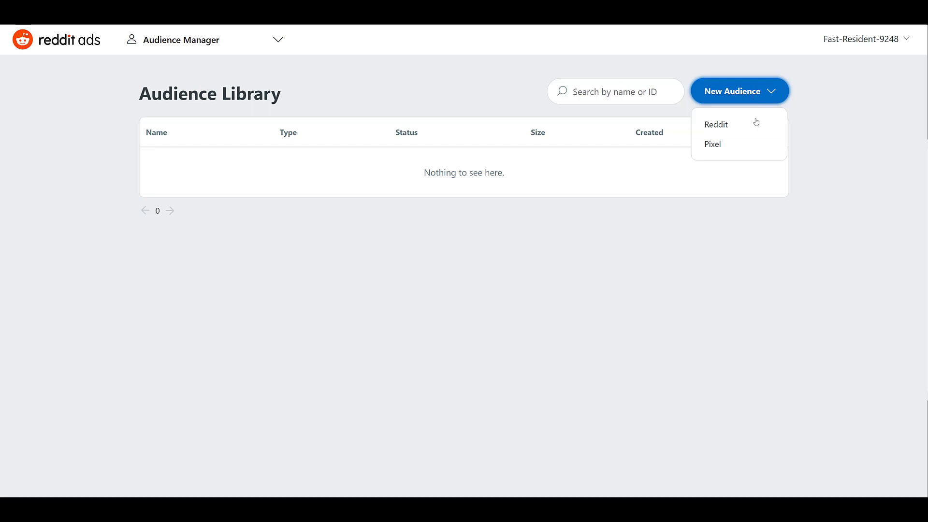
pyautogui.click(753, 149)
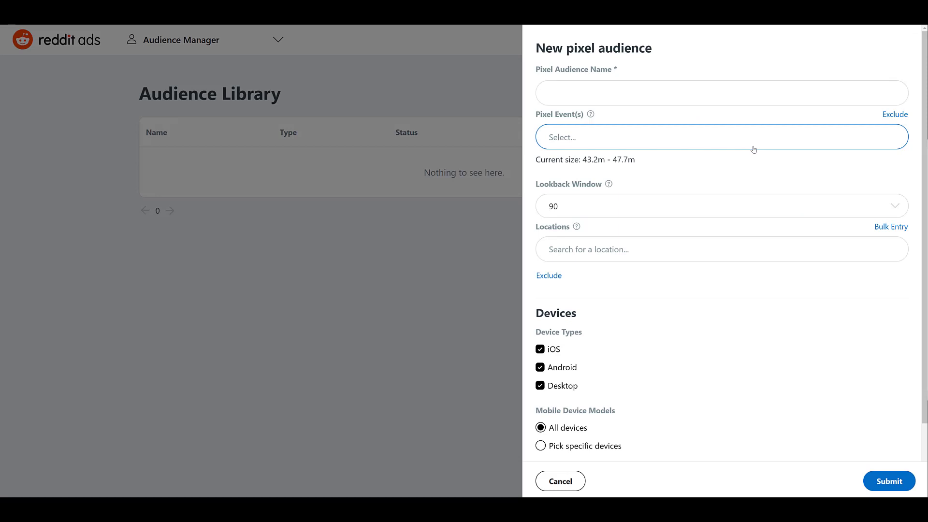
pyautogui.click(709, 96)
pyautogui.write('Retargeting')
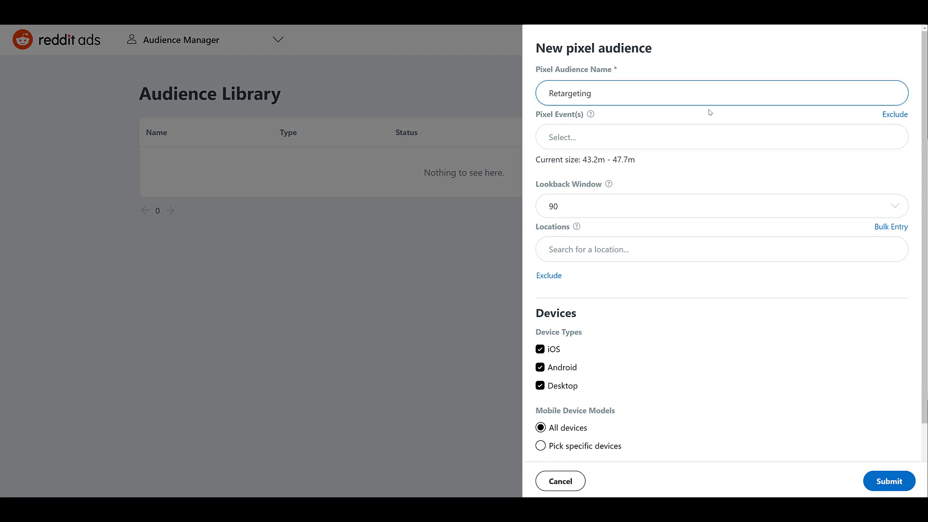
pyautogui.click(705, 137)
pyautogui.click(682, 234)
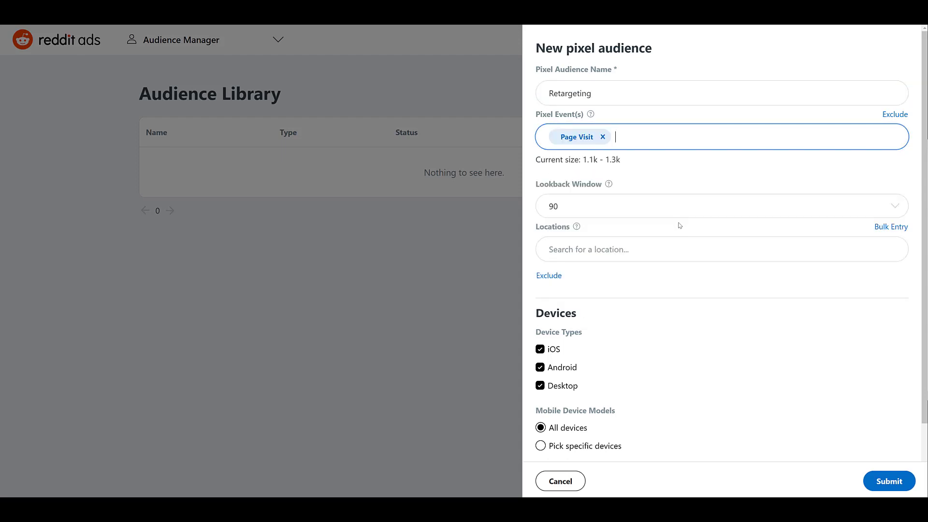
pyautogui.scroll(-2, 671, 218)
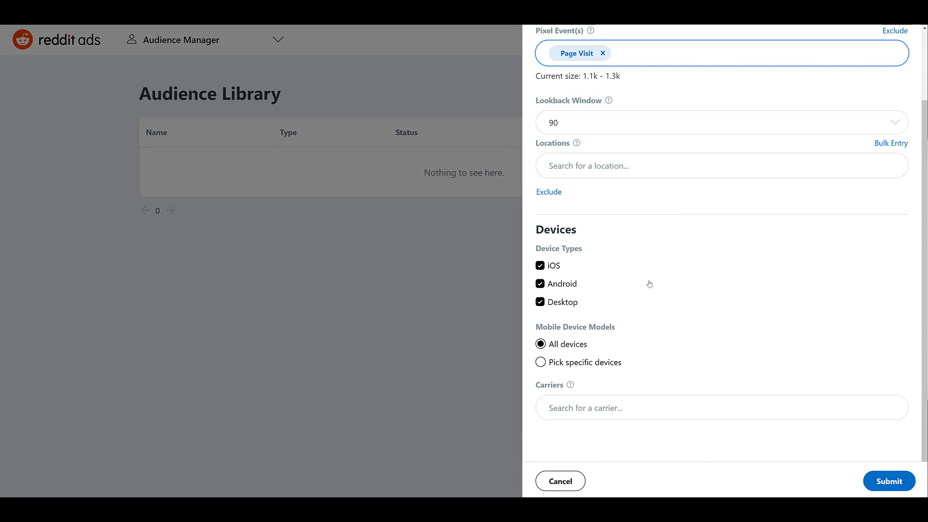
pyautogui.scroll(1, 650, 284)
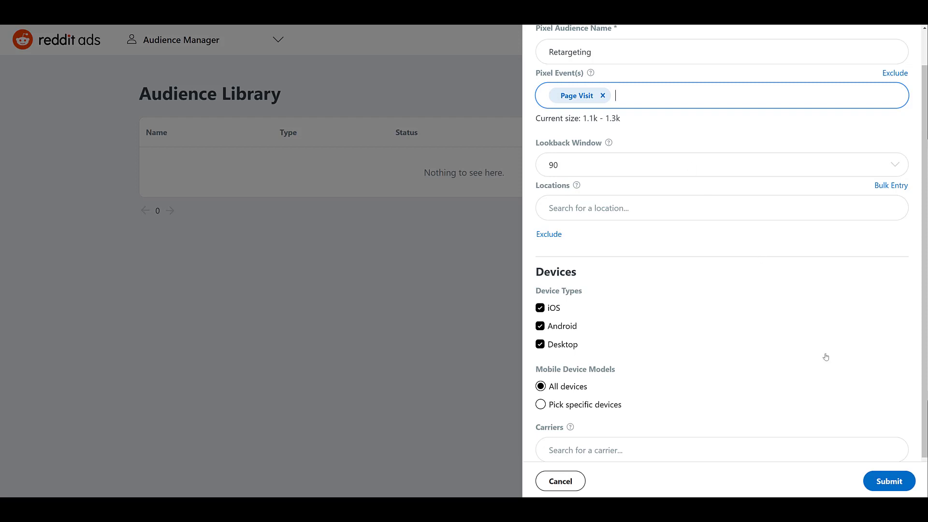
pyautogui.click(885, 487)
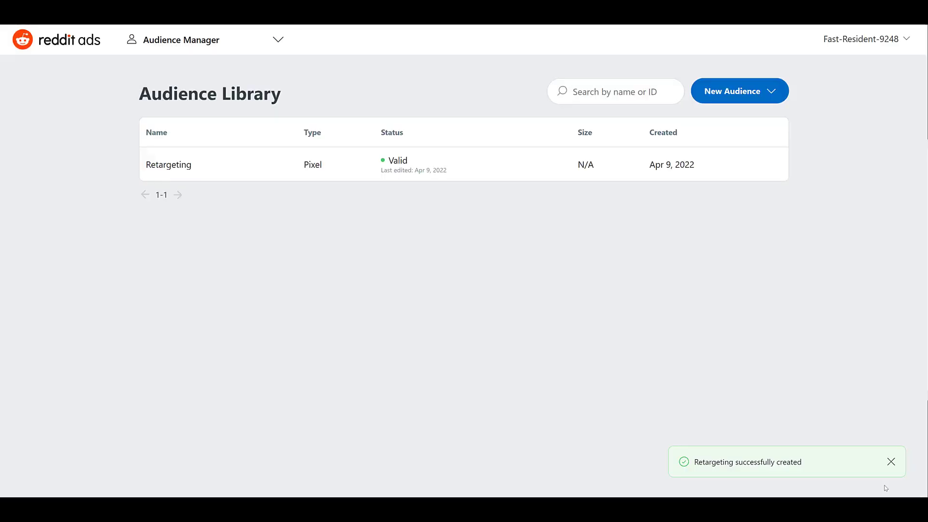
# Step: Create and submit a Reddit audience 'Animal Lovers' for Animals and Pets, United States
pyautogui.click(758, 95)
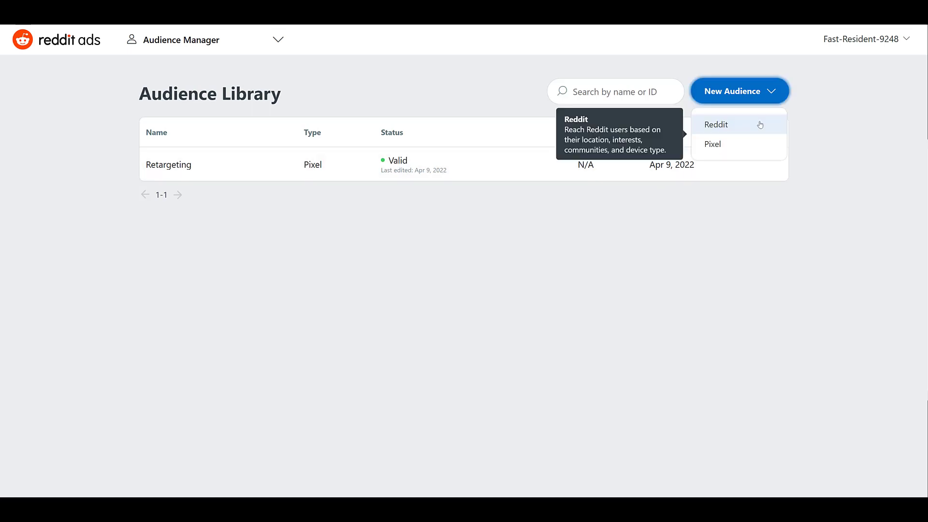
pyautogui.click(761, 124)
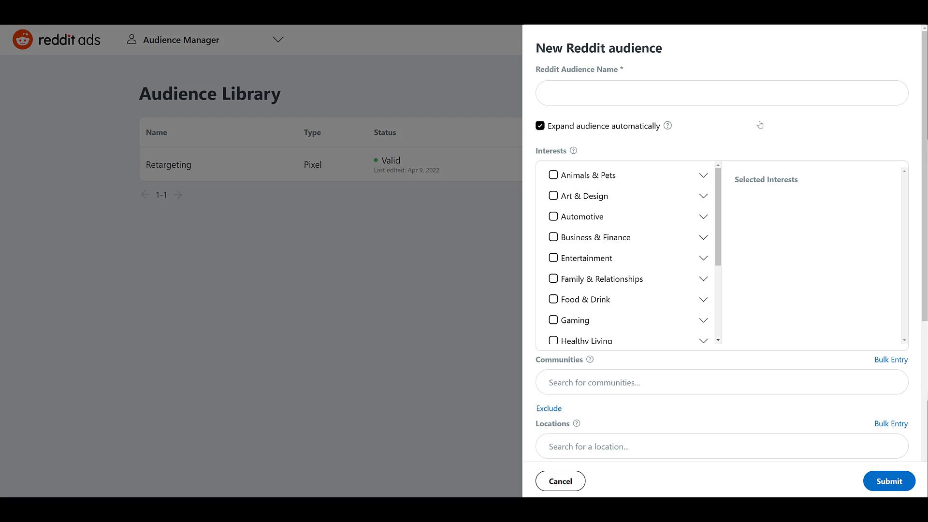
pyautogui.click(752, 98)
pyautogui.write('Animal')
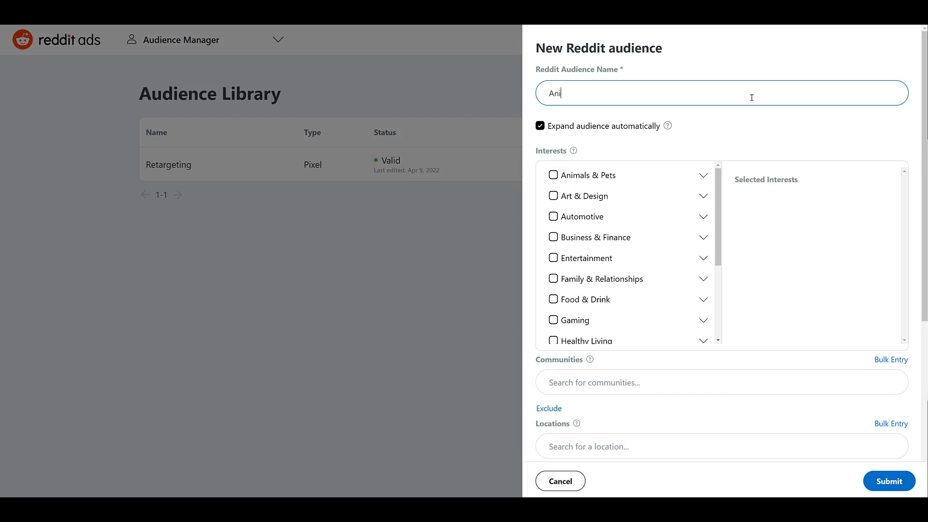
pyautogui.write(' Lovers')
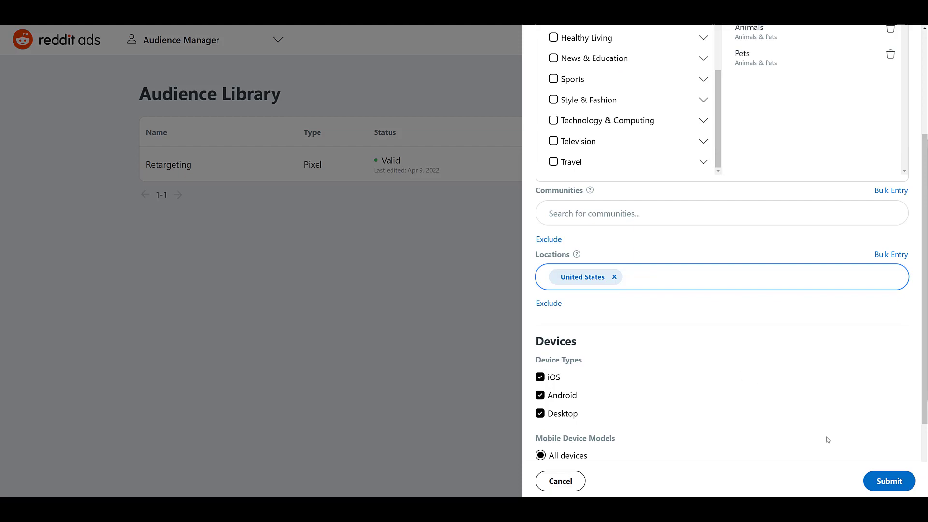
pyautogui.click(889, 487)
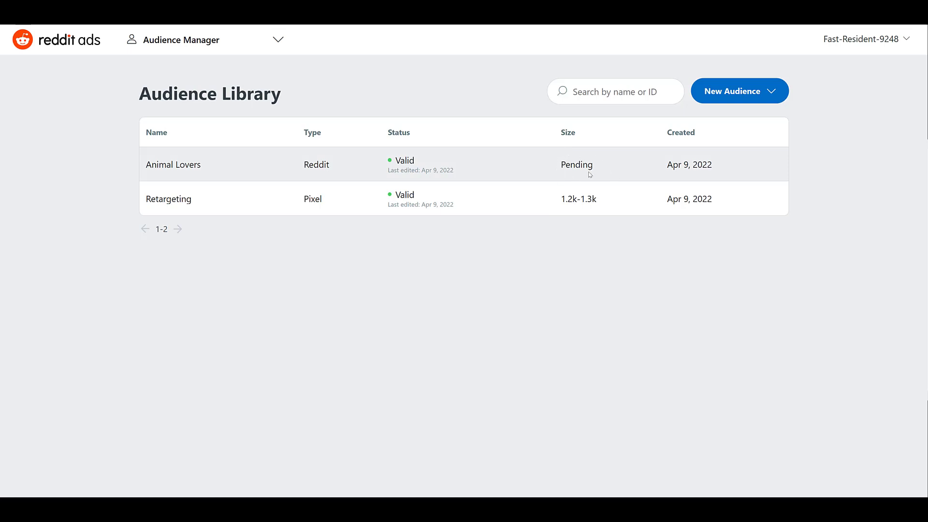
# Step: Return to the campaigns dashboard via the reddit ads logo
pyautogui.moveTo(205, 161)
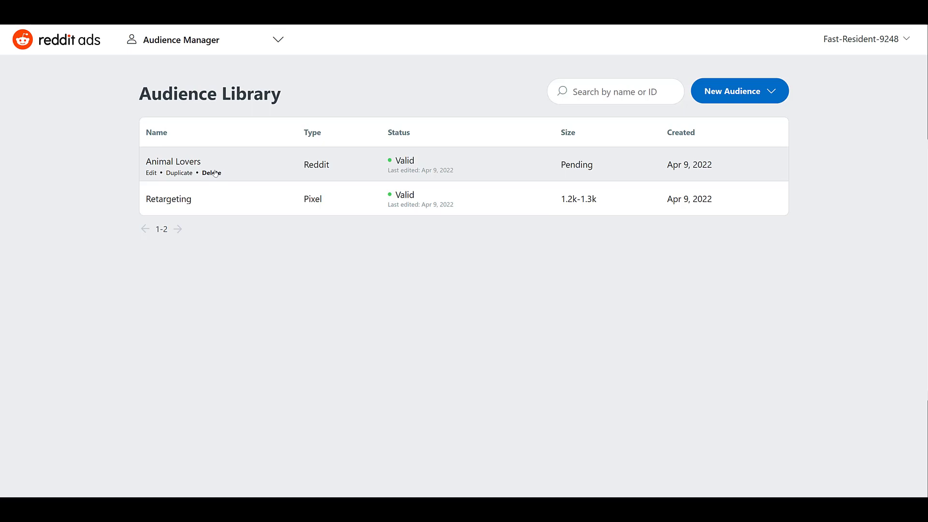
pyautogui.click(83, 40)
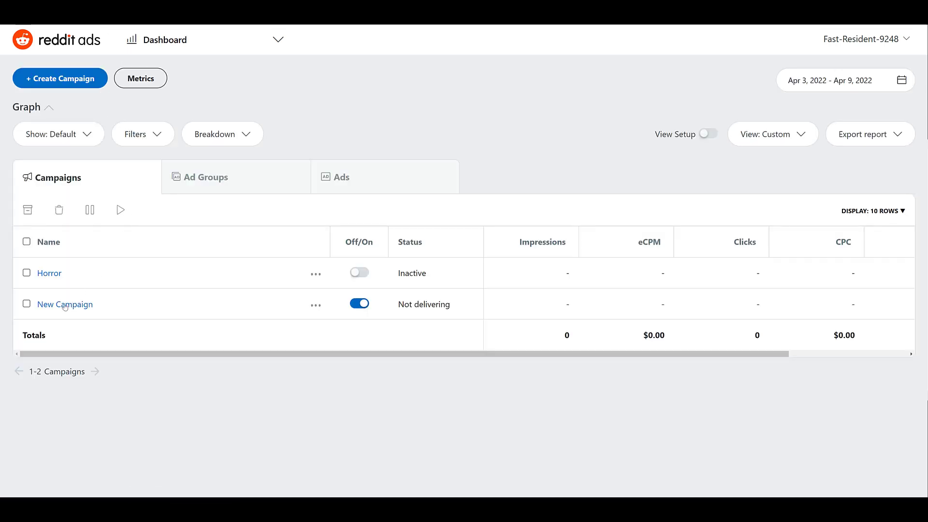
# Step: Start a new ad group under New Campaign targeting the saved Animal Lovers audience
pyautogui.click(64, 305)
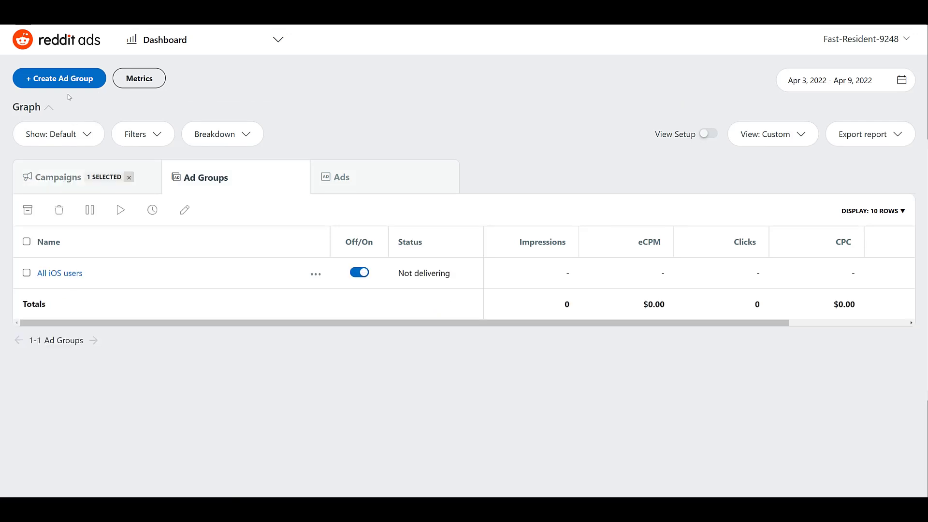
pyautogui.click(66, 80)
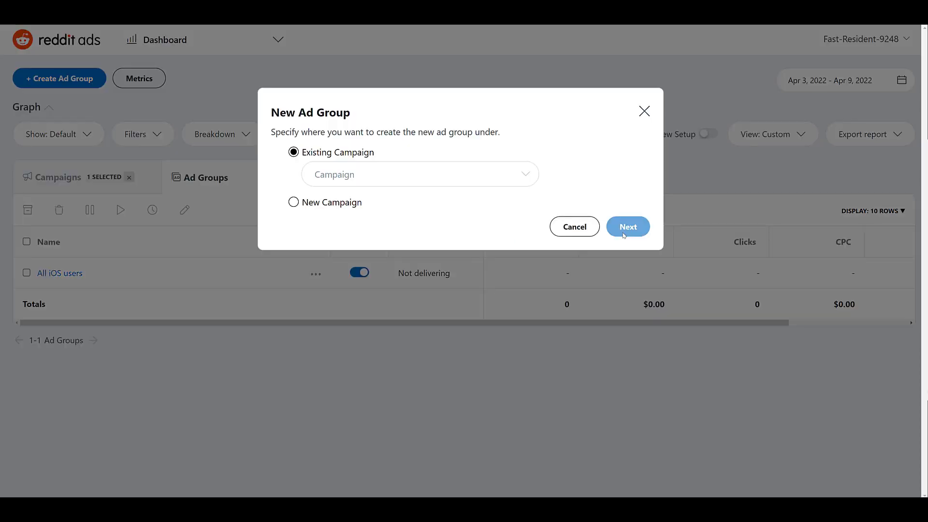
pyautogui.click(623, 235)
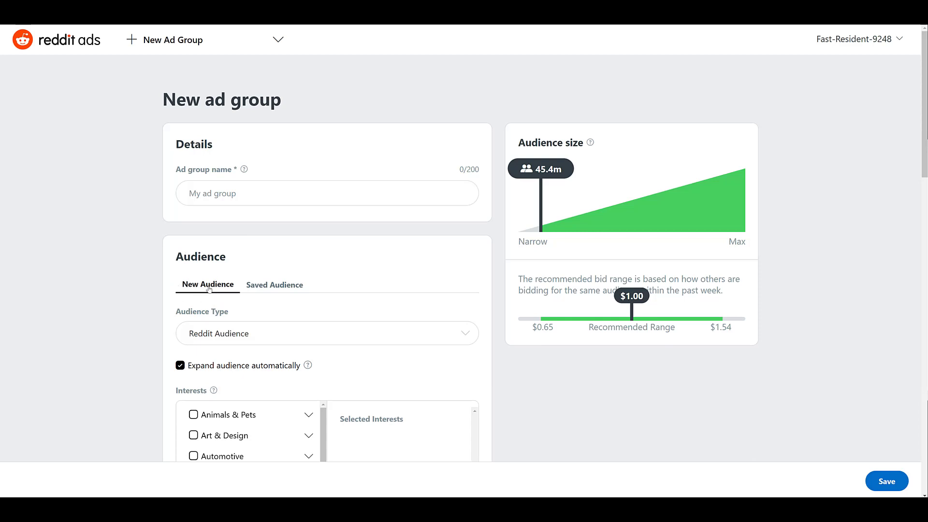
pyautogui.click(270, 286)
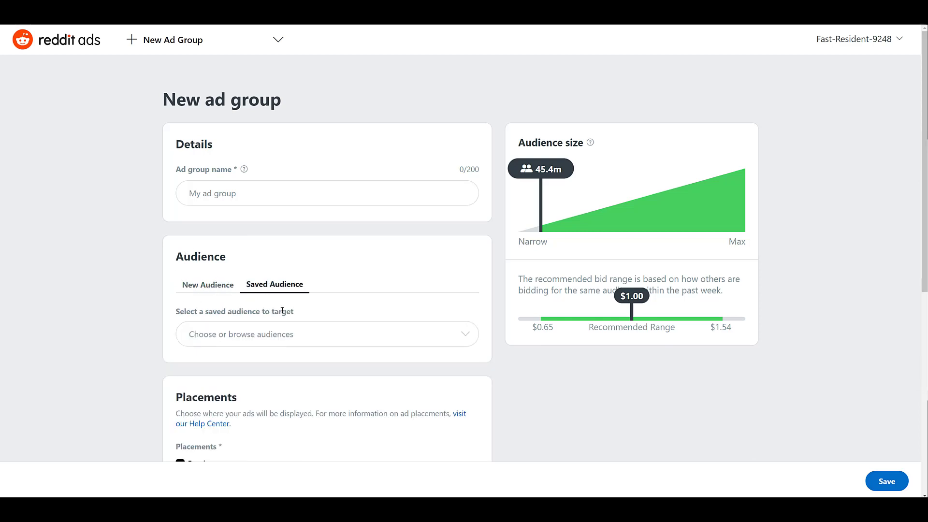
pyautogui.click(291, 336)
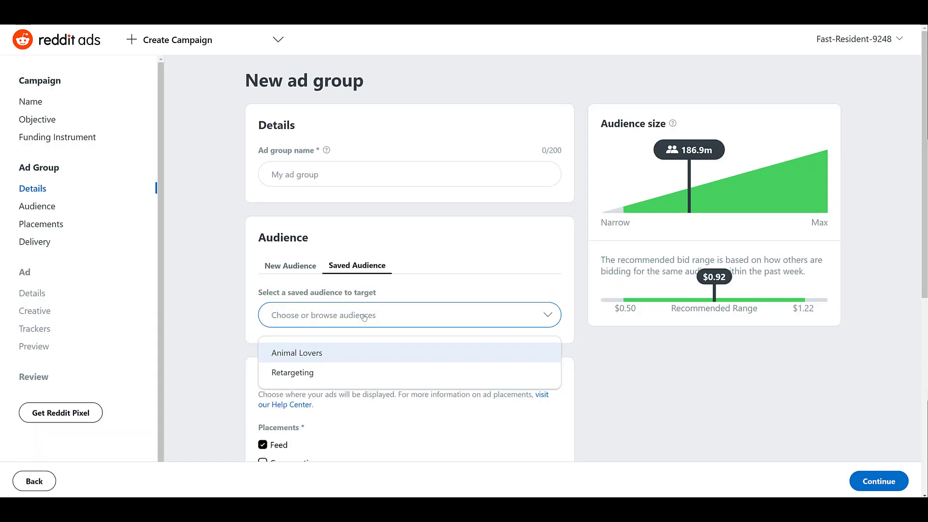
pyautogui.click(362, 355)
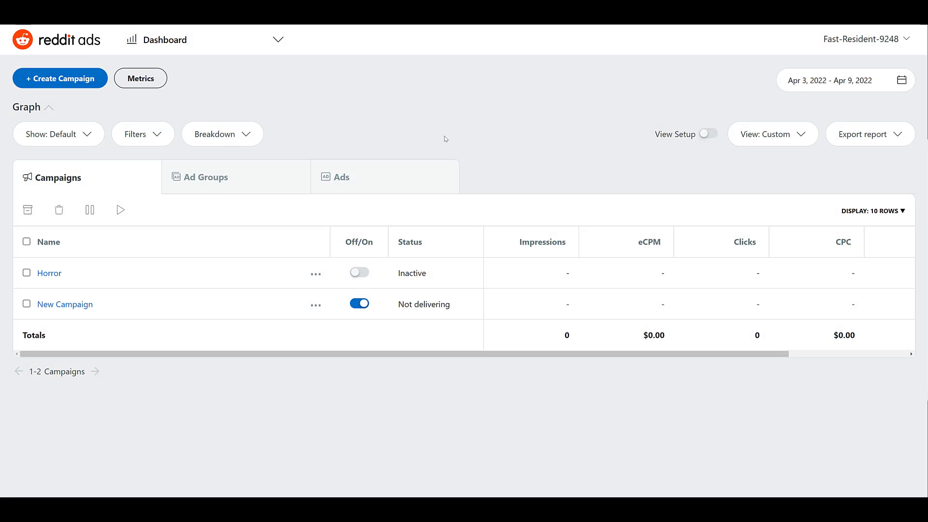
# Step: Go to the Post Library and select the scariest-thing carousel post
pyautogui.click(278, 40)
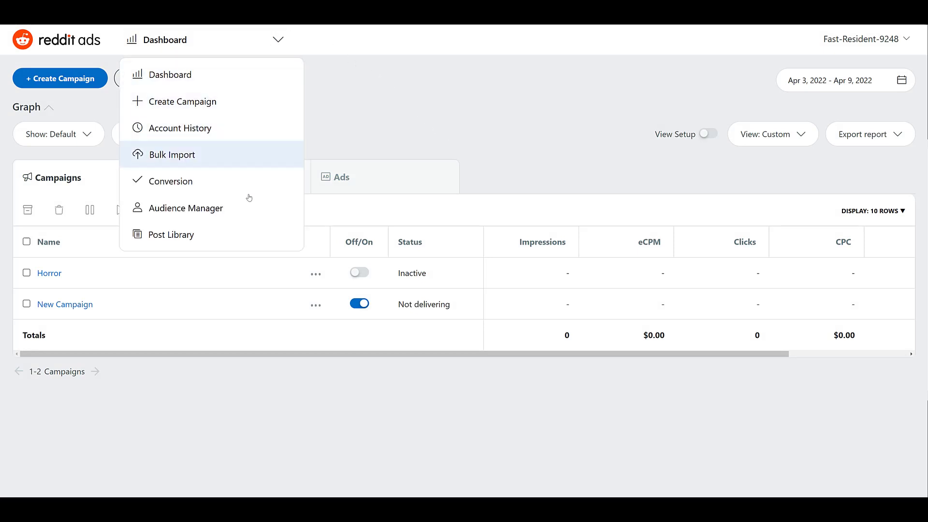
pyautogui.click(240, 236)
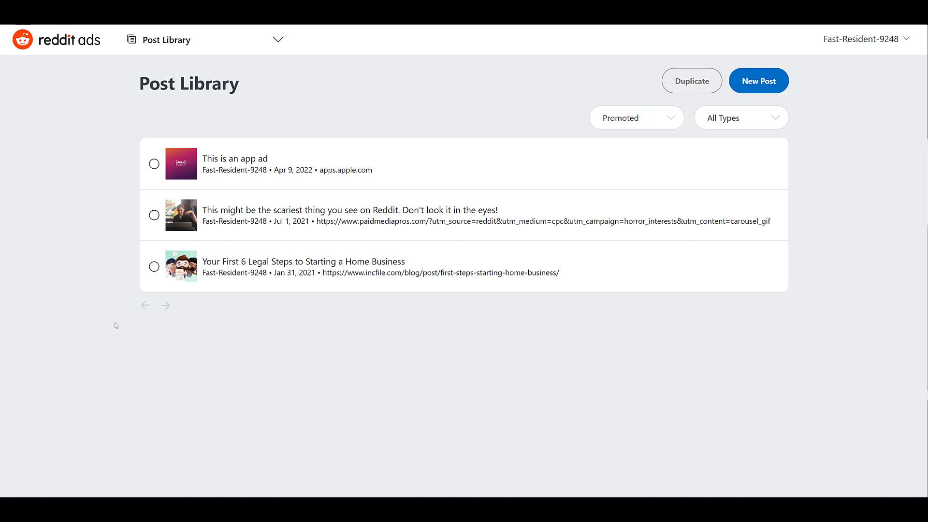
pyautogui.moveTo(153, 221)
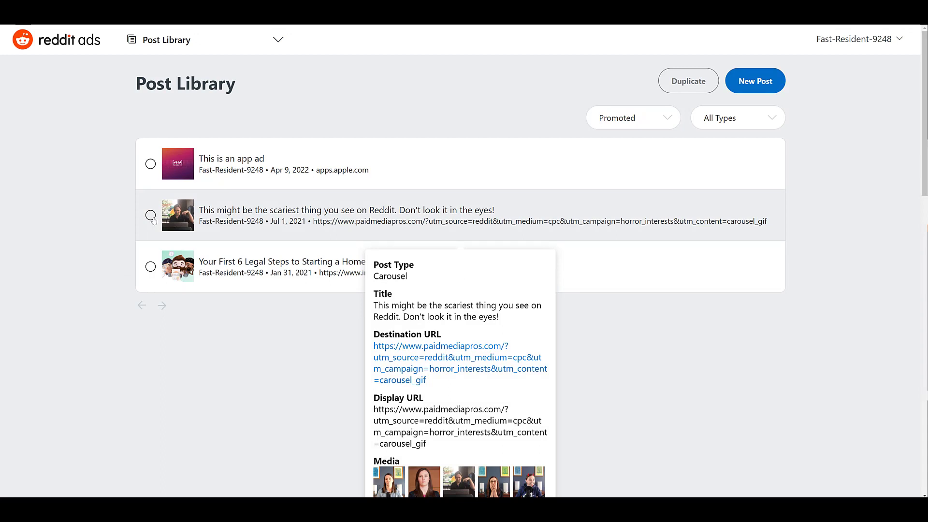
pyautogui.click(152, 218)
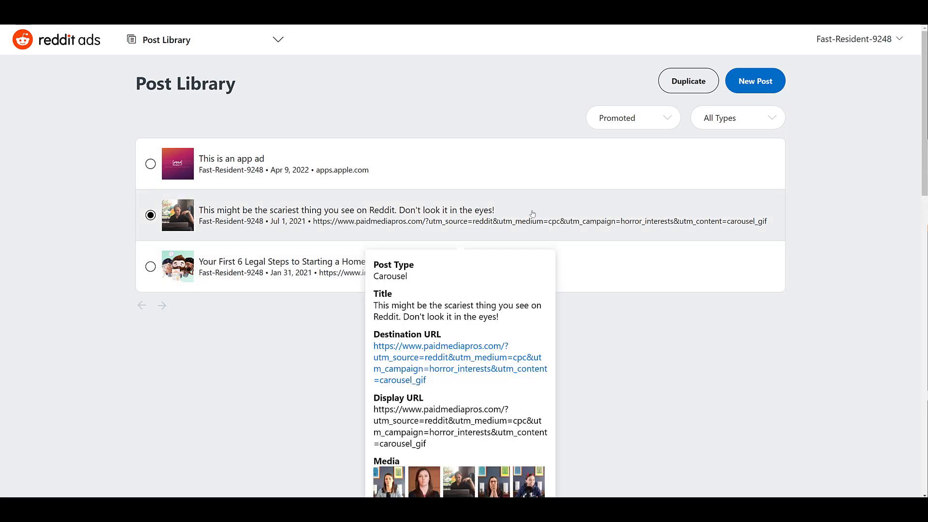
# Step: Duplicate the scariest-thing carousel post with a Learn More call to action and submit it
pyautogui.click(692, 87)
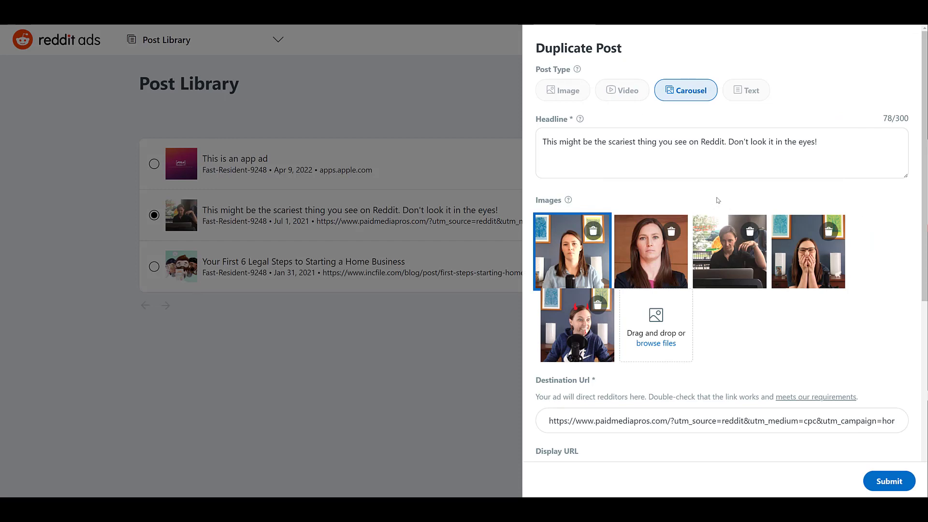
pyautogui.scroll(-3, 668, 188)
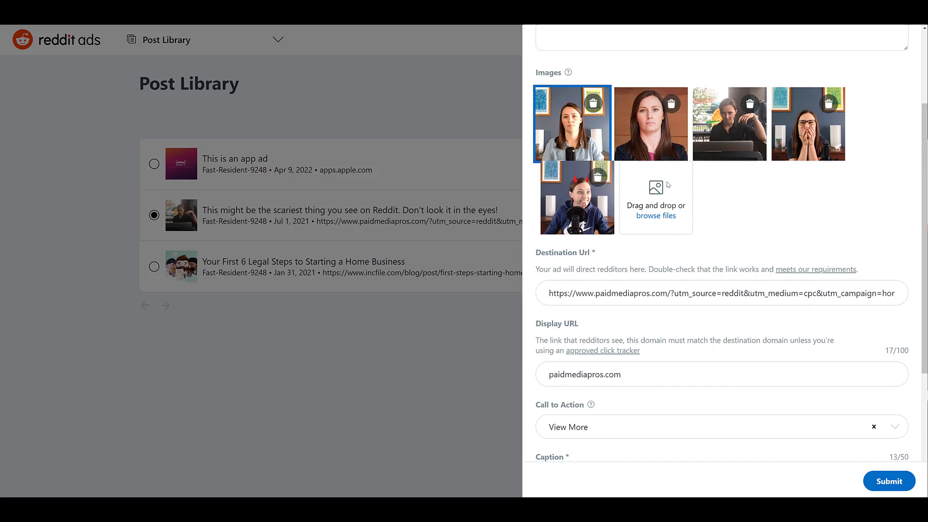
pyautogui.scroll(-1, 668, 184)
pyautogui.scroll(-1, 668, 184)
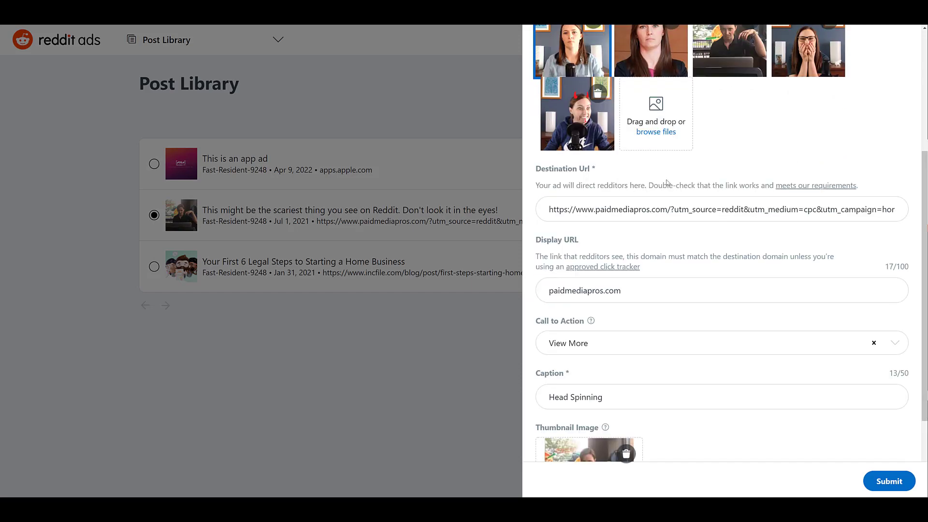
pyautogui.scroll(-3, 681, 190)
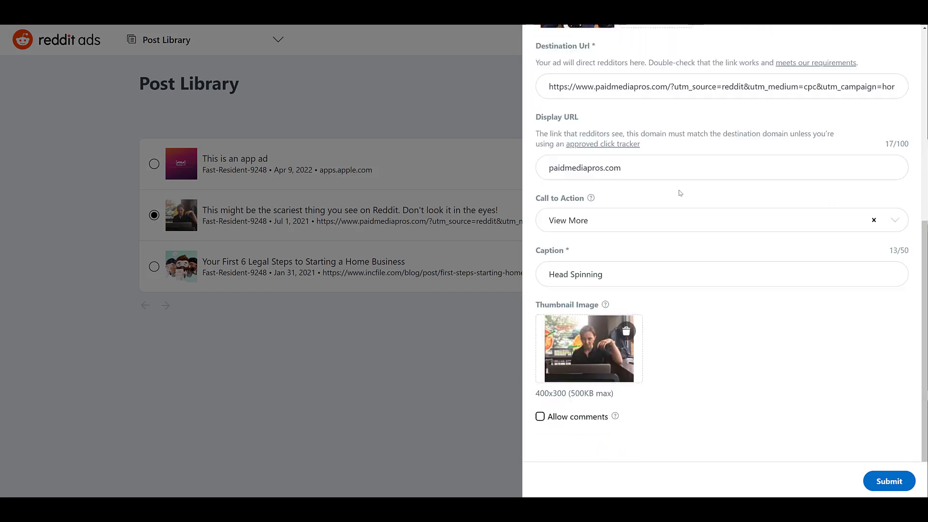
pyautogui.click(725, 217)
pyautogui.click(831, 353)
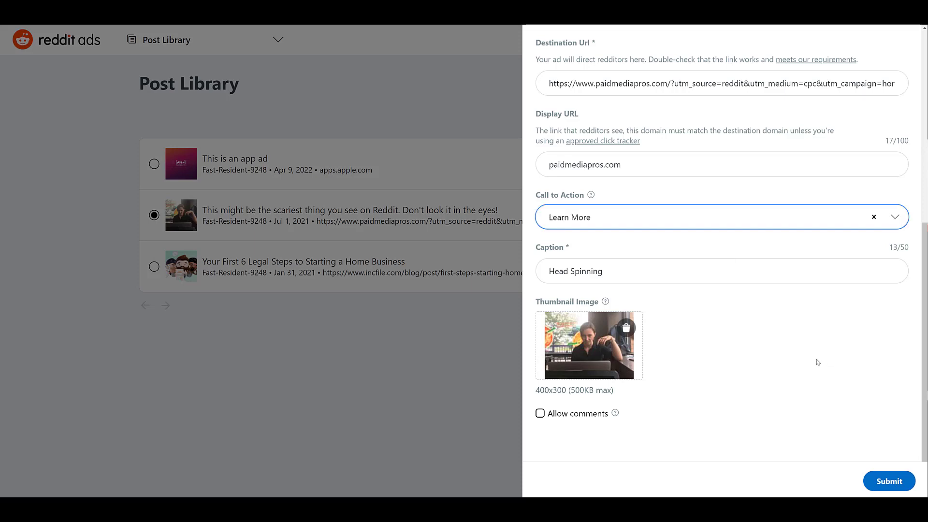
pyautogui.click(887, 491)
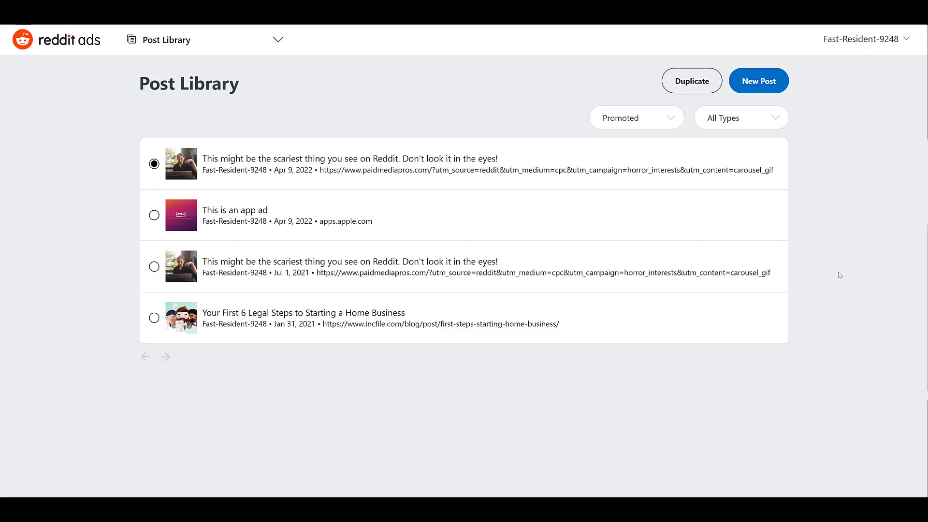
# Step: Start a new video post titled 'Headline', upload the video and enable Make GIF
pyautogui.click(736, 78)
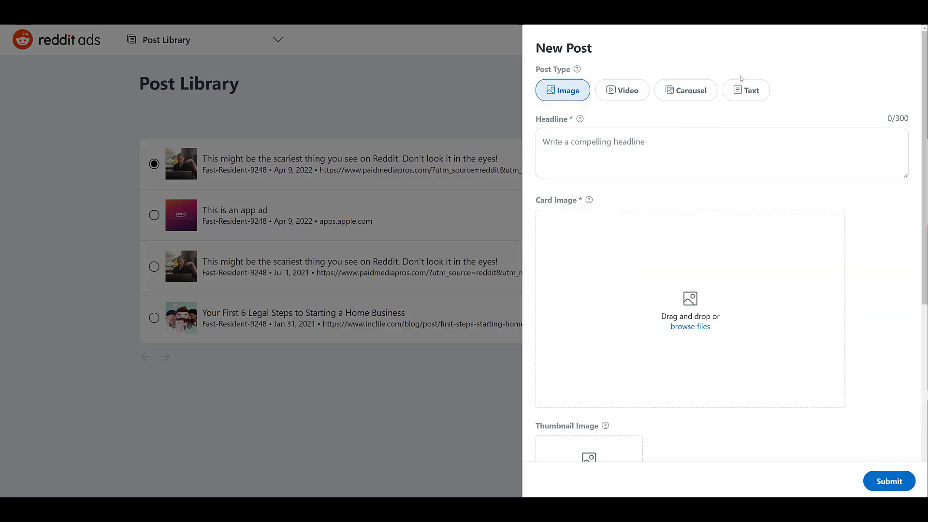
pyautogui.click(682, 132)
pyautogui.write('Headline')
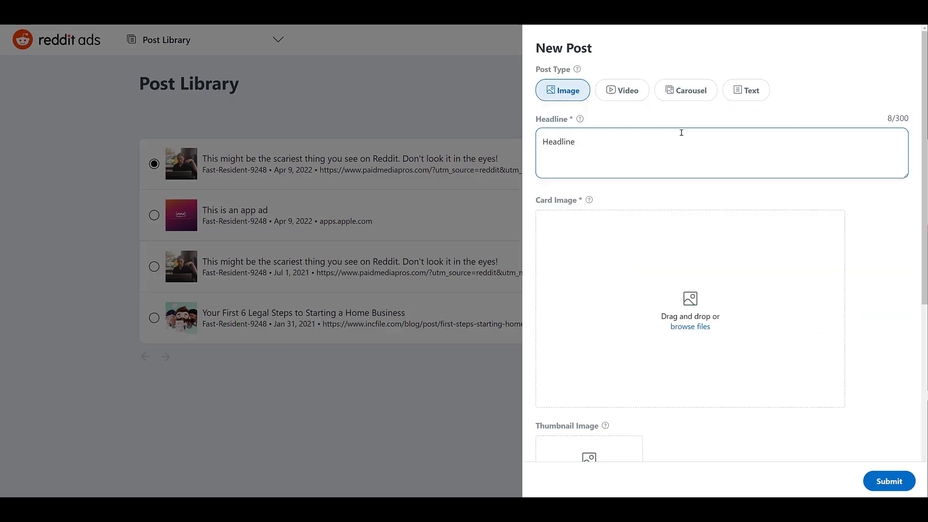
pyautogui.click(631, 92)
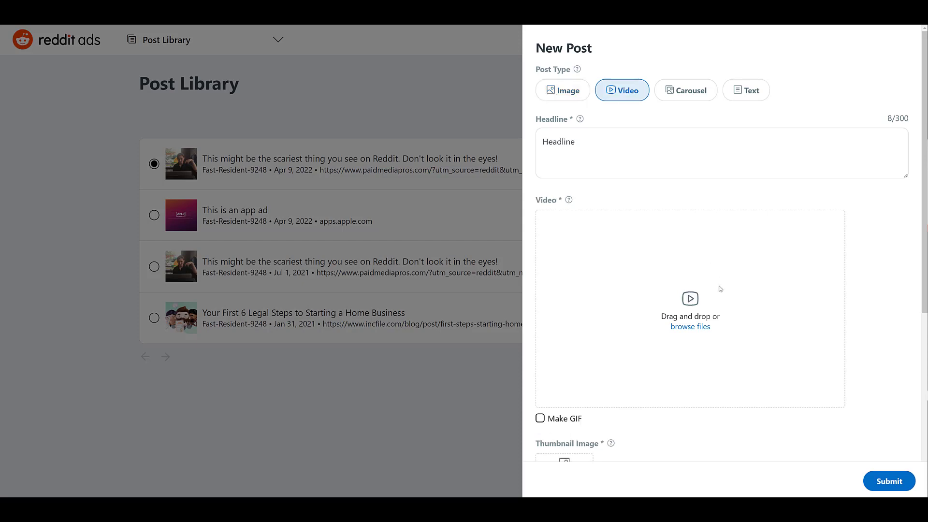
pyautogui.click(691, 327)
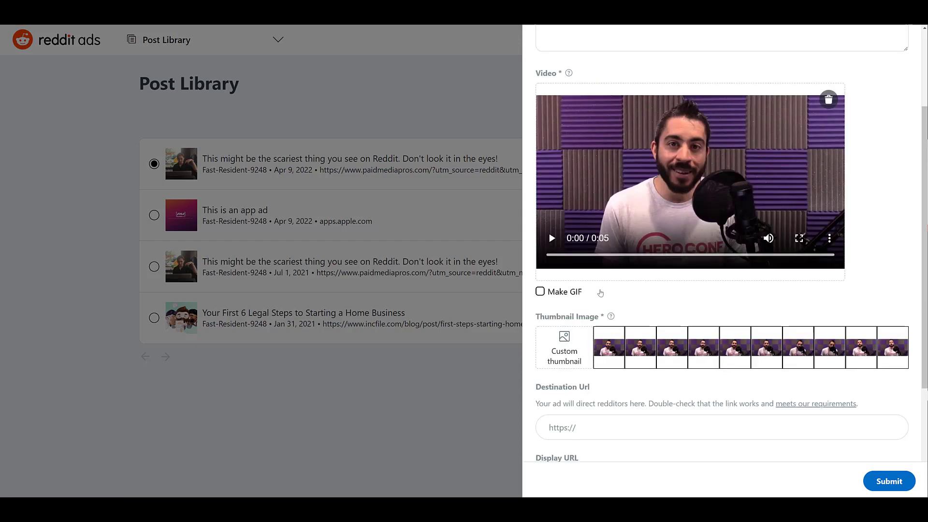
pyautogui.click(540, 292)
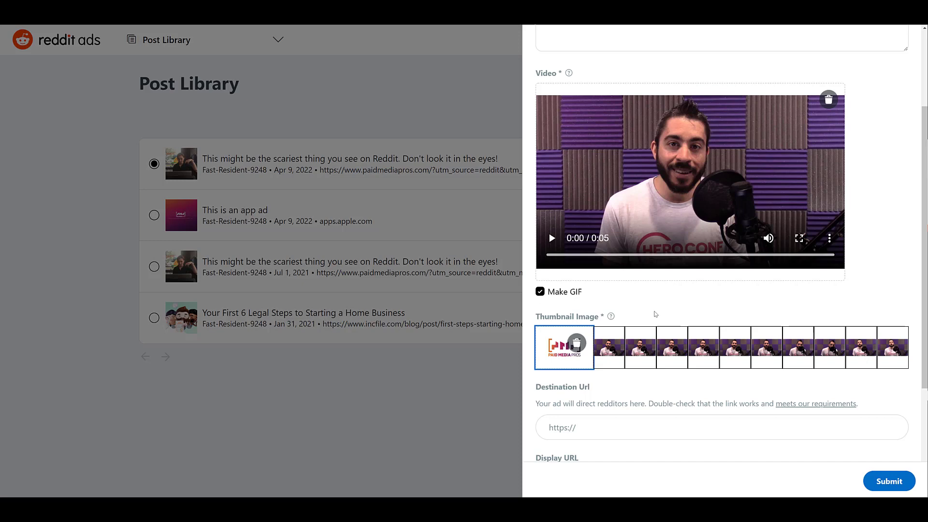
# Step: Paste the paidmediapros.com destination URL, choose View More as call to action, and submit
pyautogui.scroll(-2, 660, 338)
pyautogui.click(661, 343)
pyautogui.write('https://www.paidmediapros.com')
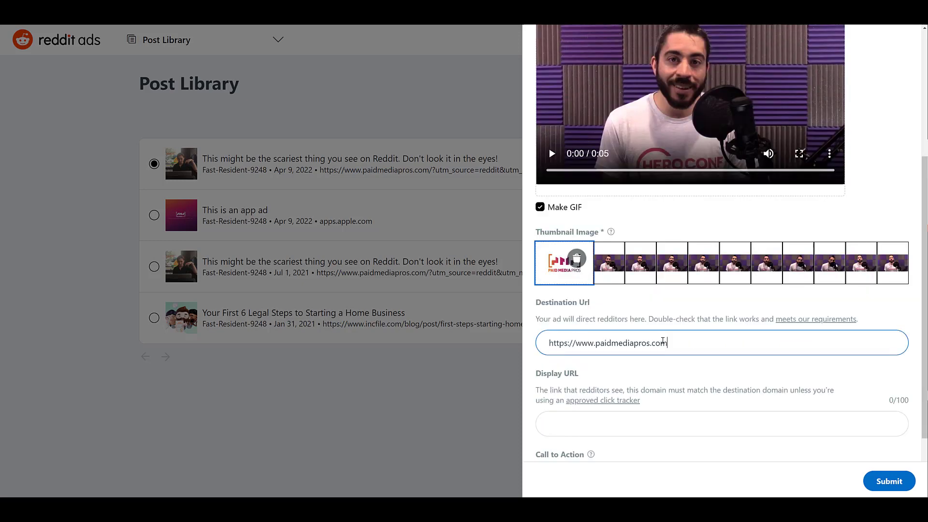
pyautogui.scroll(-2, 662, 343)
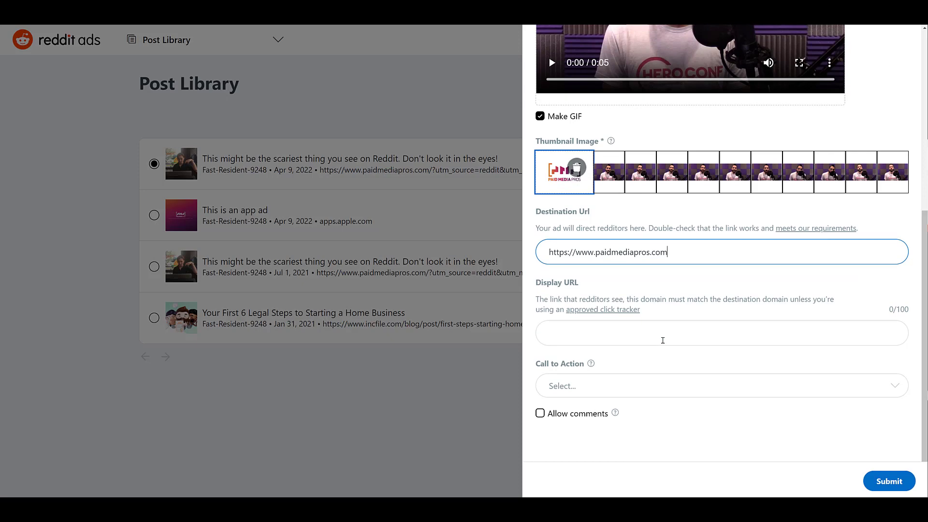
pyautogui.click(666, 389)
pyautogui.click(686, 443)
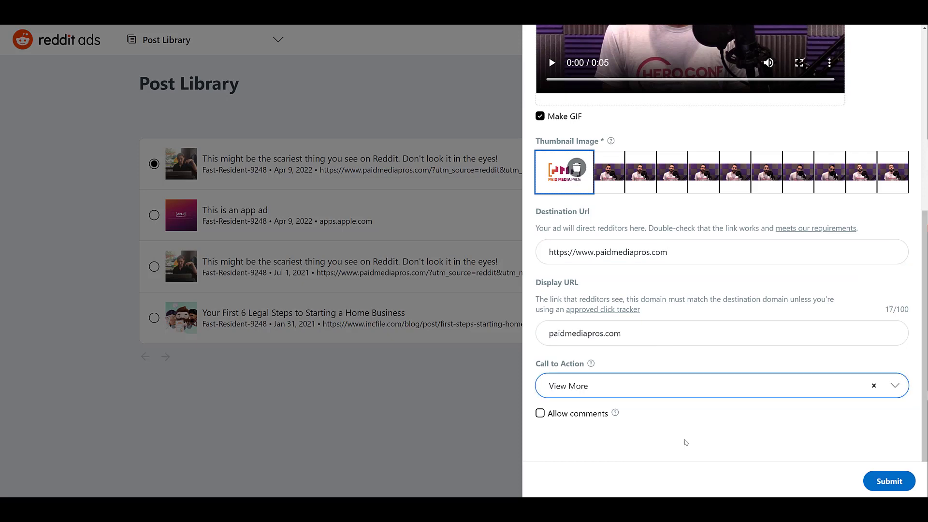
pyautogui.click(881, 483)
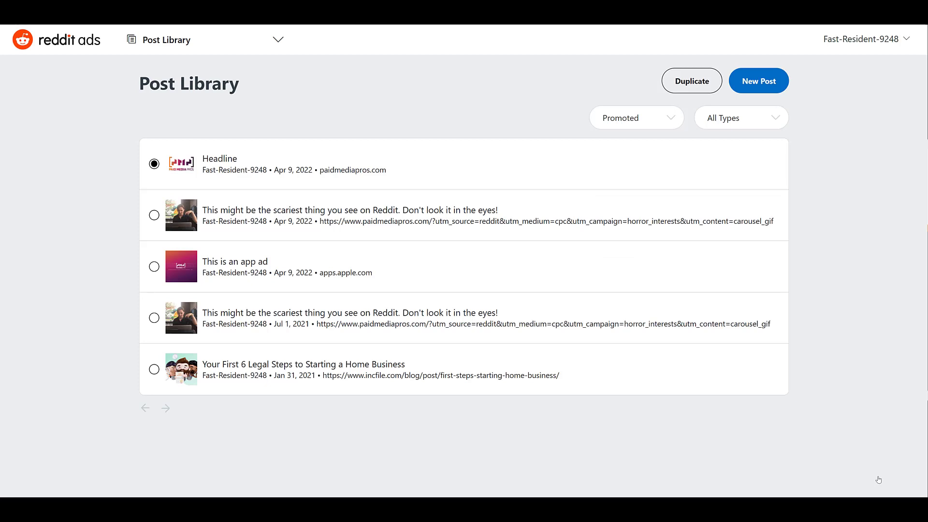
# Step: Review the Promoted and All Types filter options, then return to the campaigns Dashboard
pyautogui.click(666, 118)
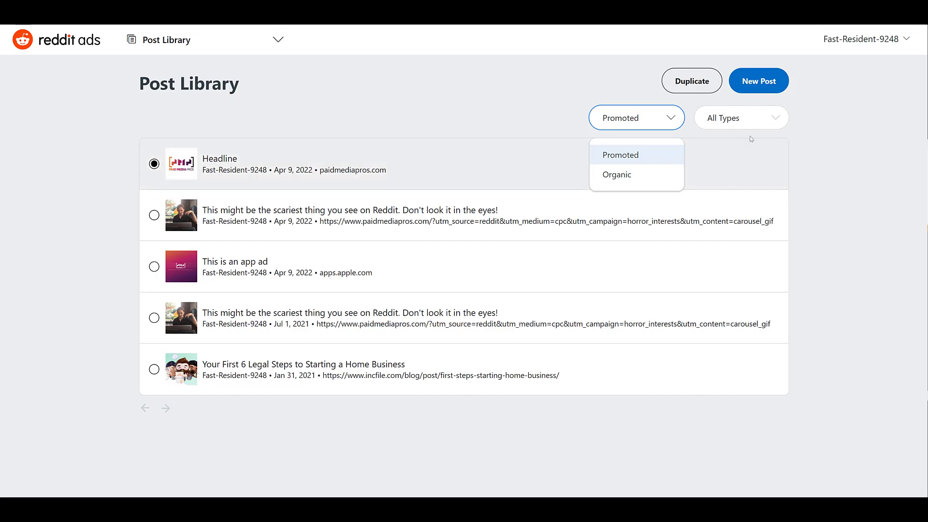
pyautogui.click(774, 118)
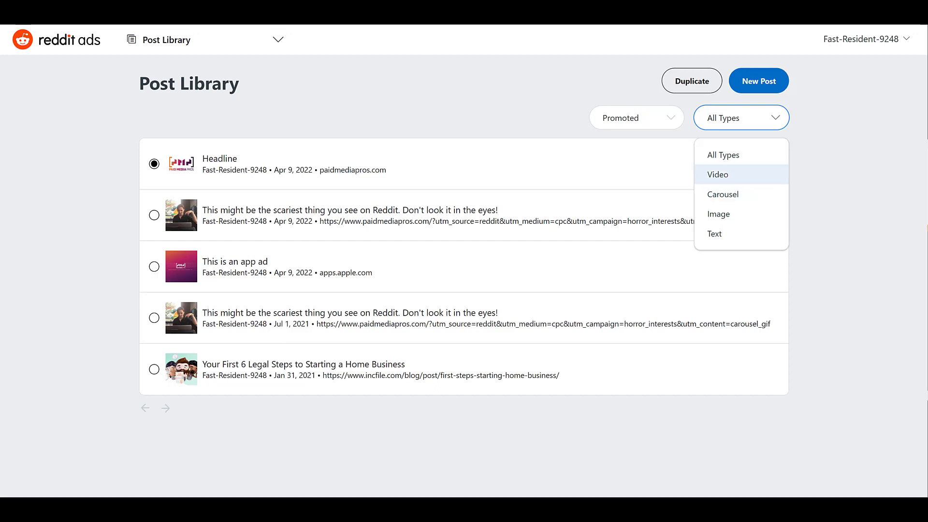
pyautogui.click(64, 41)
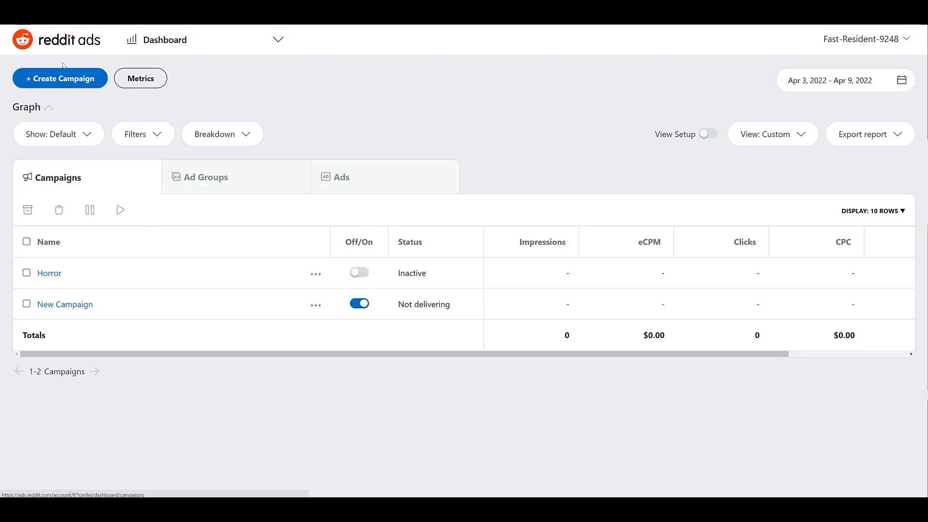
# Step: Create a new ad in Horror's Horror Interests ad group with the Headline video post as creative
pyautogui.click(49, 273)
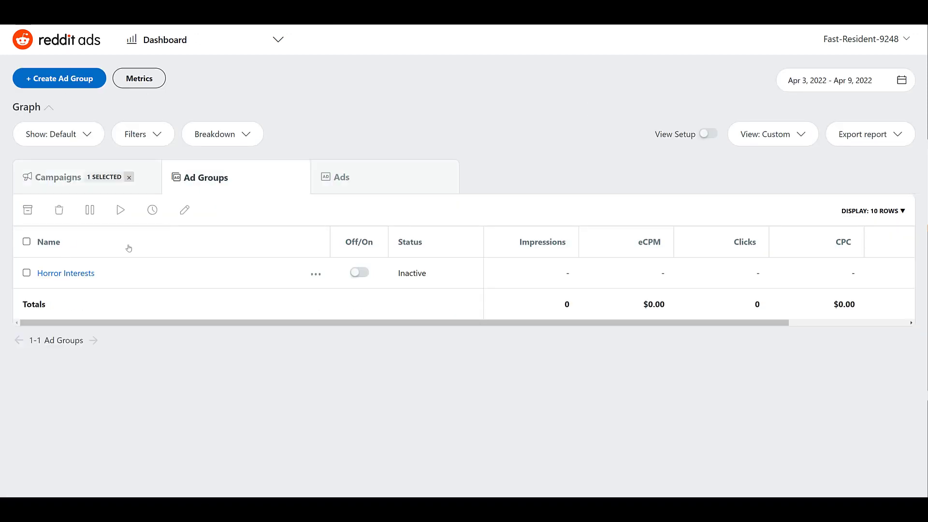
pyautogui.click(77, 276)
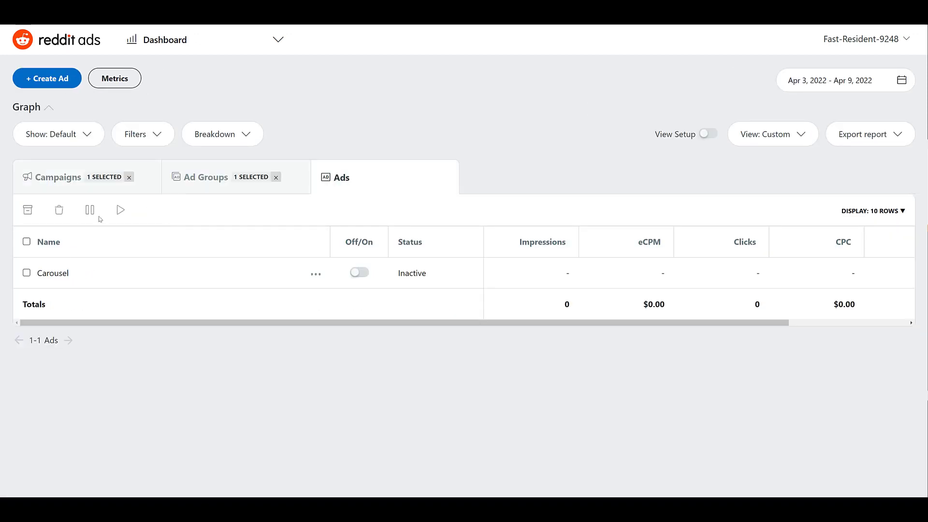
pyautogui.click(63, 78)
pyautogui.scroll(-4, 646, 231)
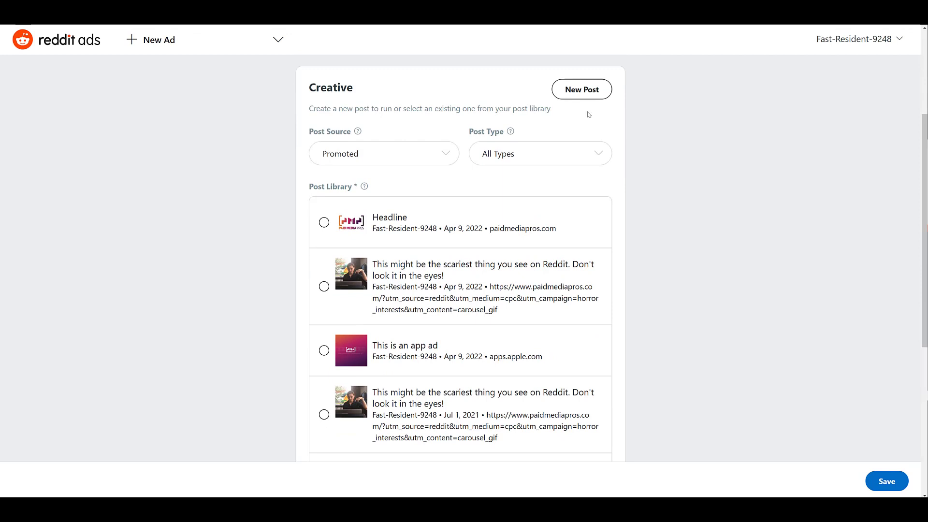
pyautogui.click(324, 222)
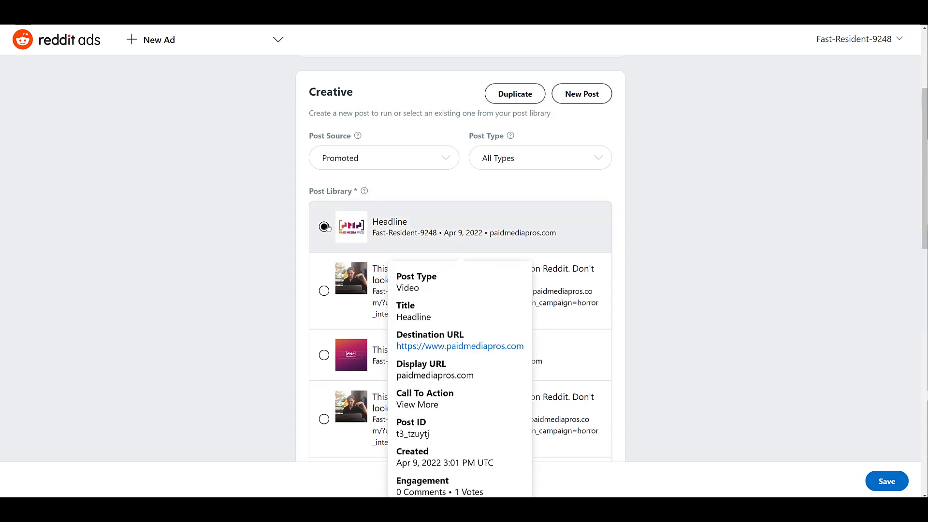
pyautogui.click(324, 291)
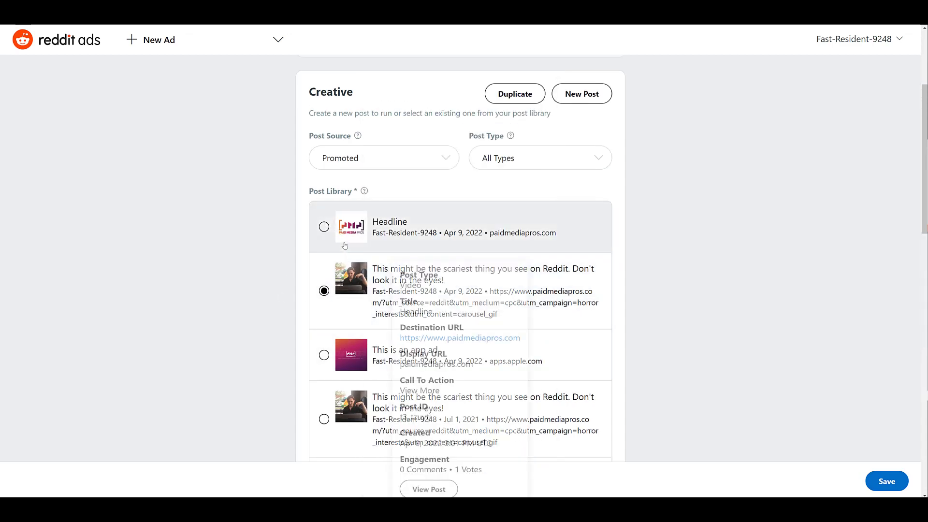
pyautogui.click(322, 238)
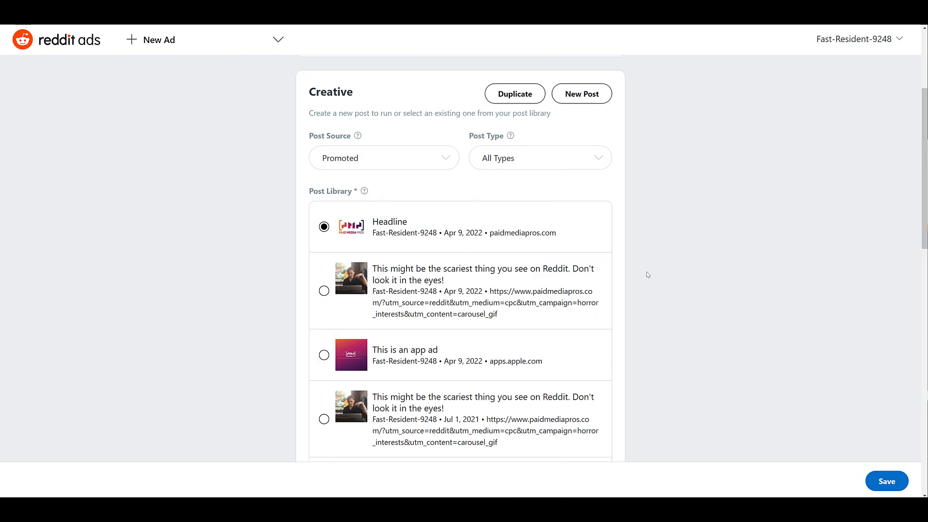
# Step: Save the new ad asdf so it shows as pending approval in the Ads table
pyautogui.click(886, 481)
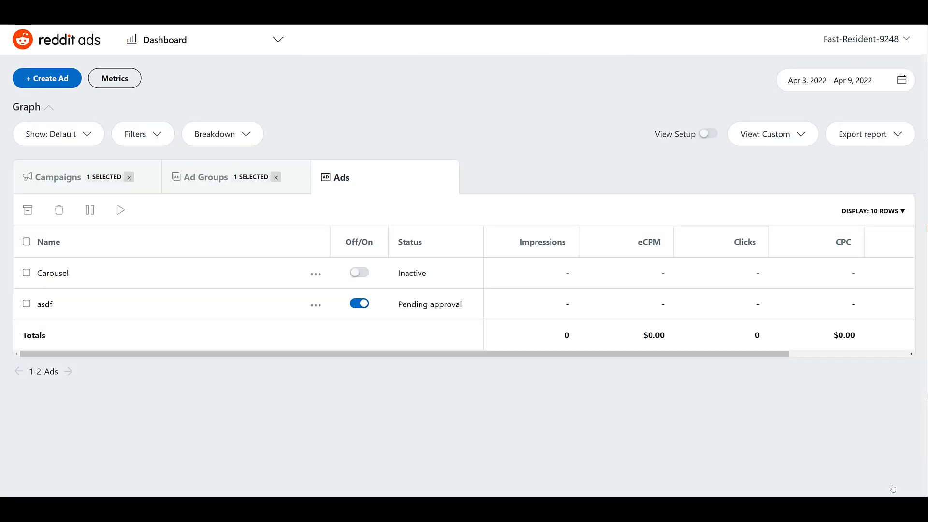